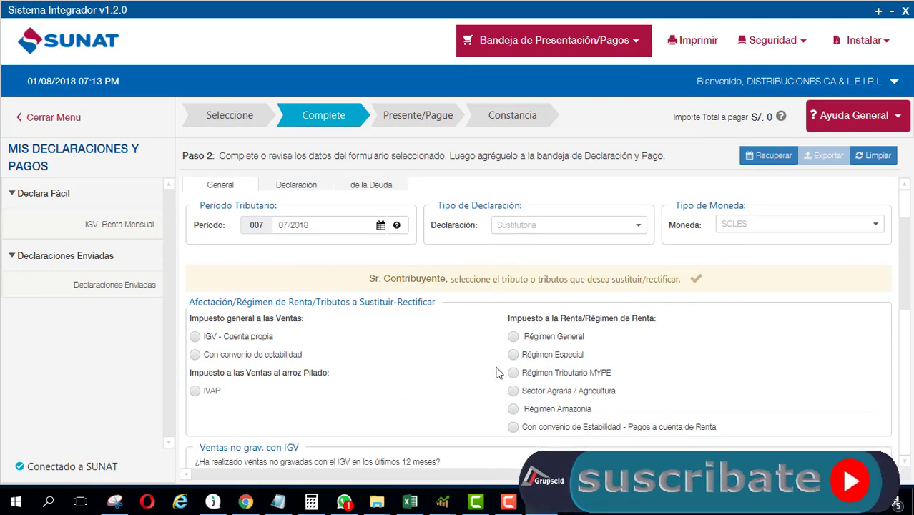
Step: Select Régimen Tributario MYPE and IGV - Cuenta propia as the taxes to rectify, and continue to the declaration detail
left_click(514, 373)
left_click(196, 338)
scroll(279, 357, "down", 1)
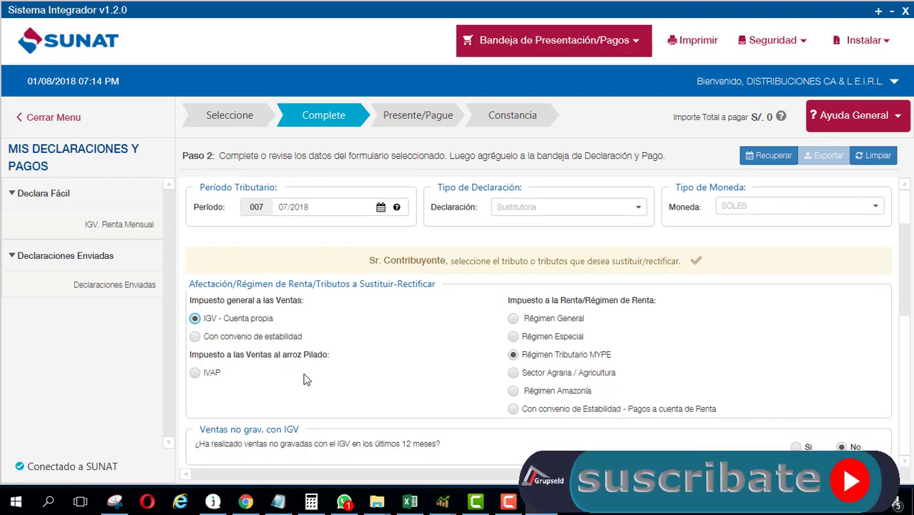
scroll(301, 381, "down", 1)
scroll(443, 385, "down", 1)
scroll(440, 401, "down", 1)
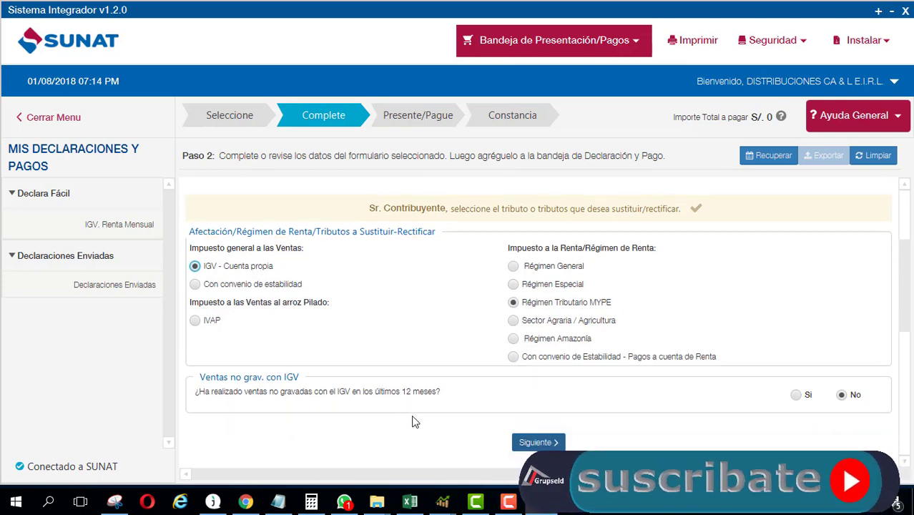
scroll(466, 408, "down", 1)
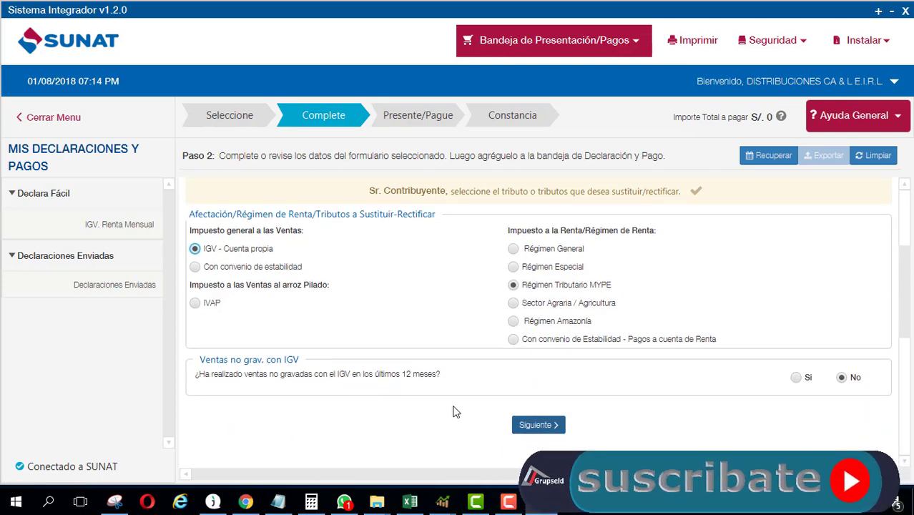
left_click(530, 424)
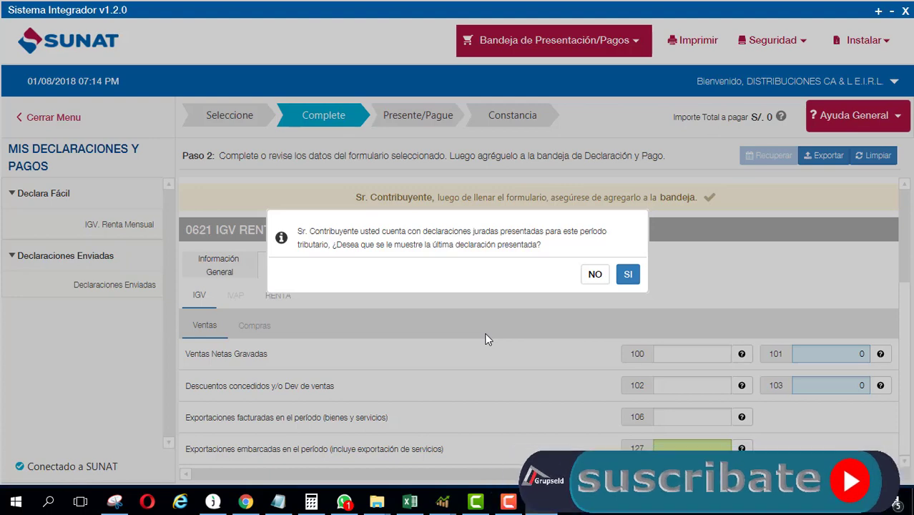
Step: Accept the automatic-save notice and load the last declaration filed for this tax period
key("Return")
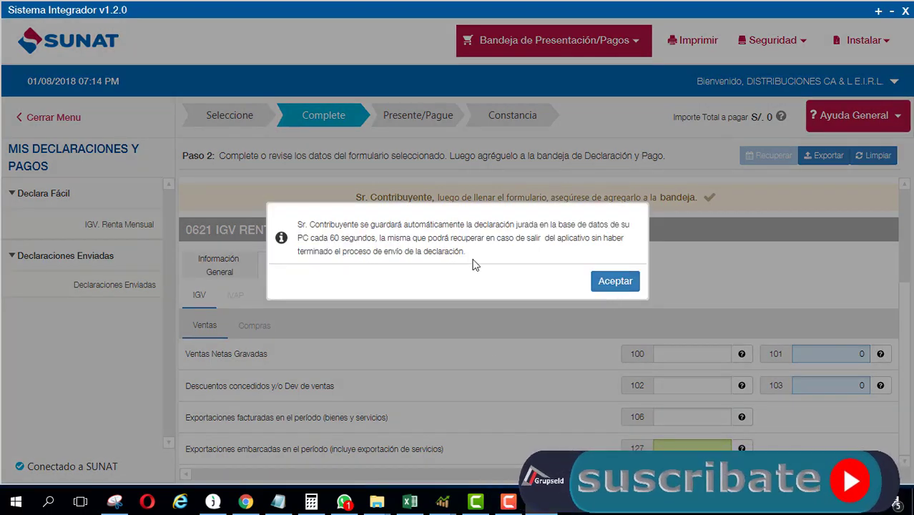
left_click(600, 280)
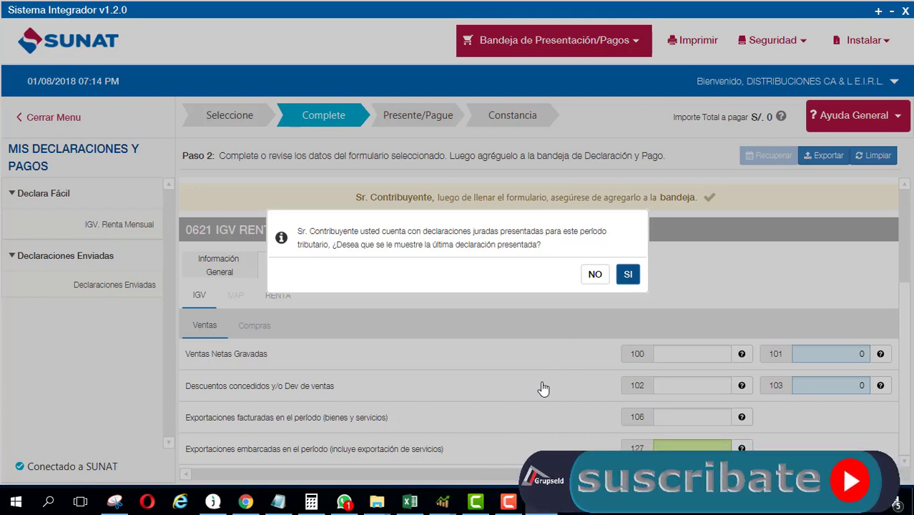
left_click(627, 274)
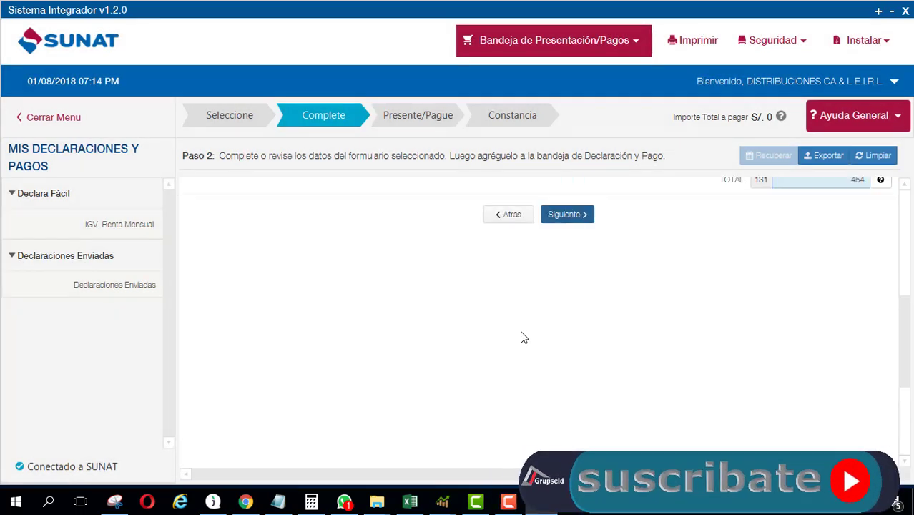
Step: Check the taxable base total in the Conta SQL report preview and set Ventas Netas Gravadas (box 100) to 4,407 in Sistema Integrador
scroll(521, 330, "up", 5)
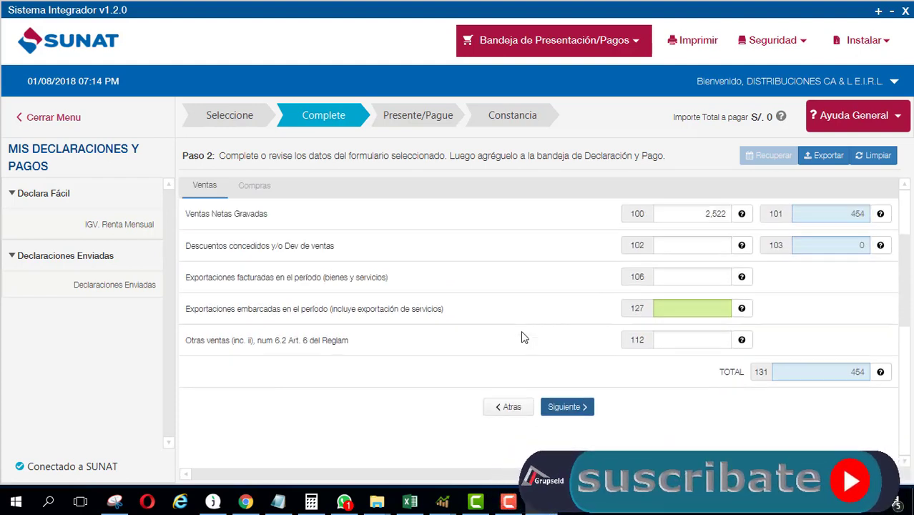
scroll(521, 337, "up", 1)
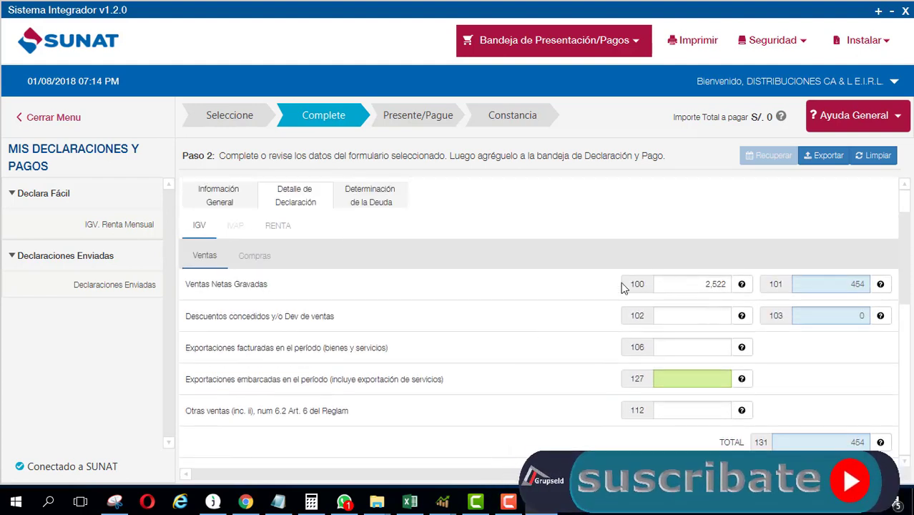
scroll(520, 312, "up", 2)
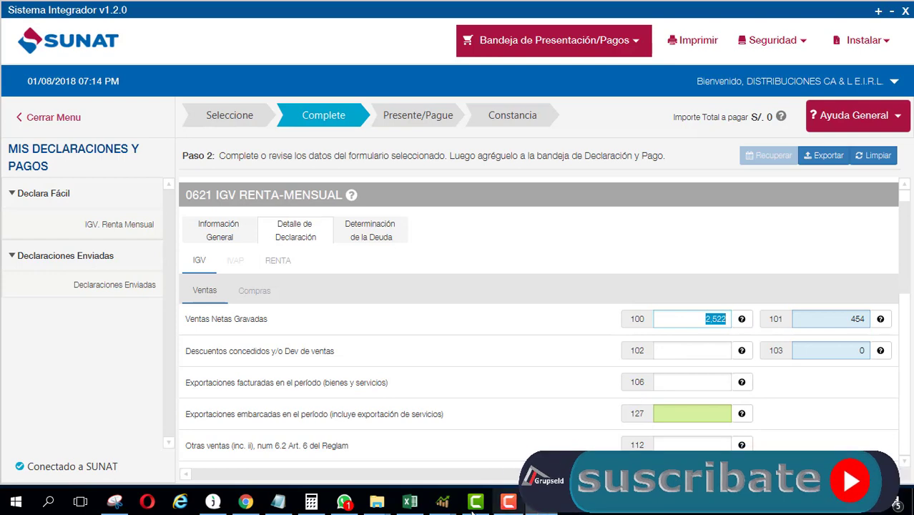
left_click(451, 506)
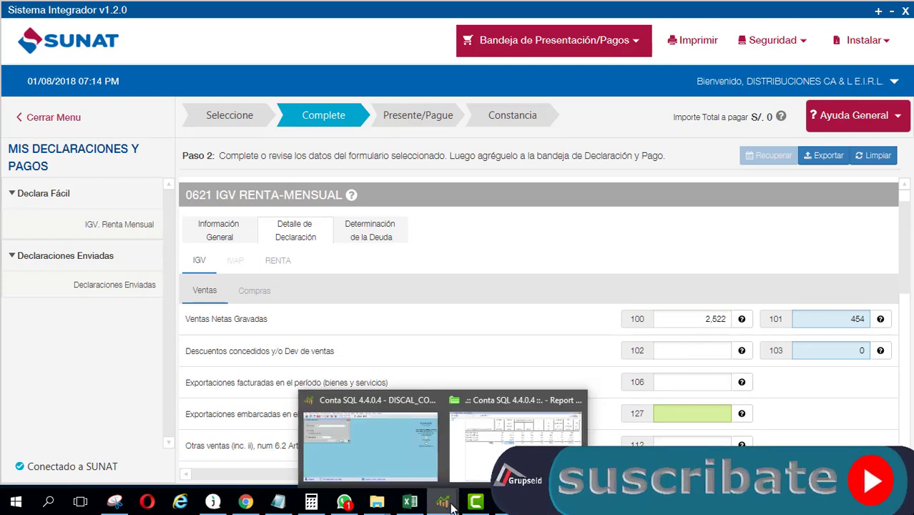
left_click(515, 440)
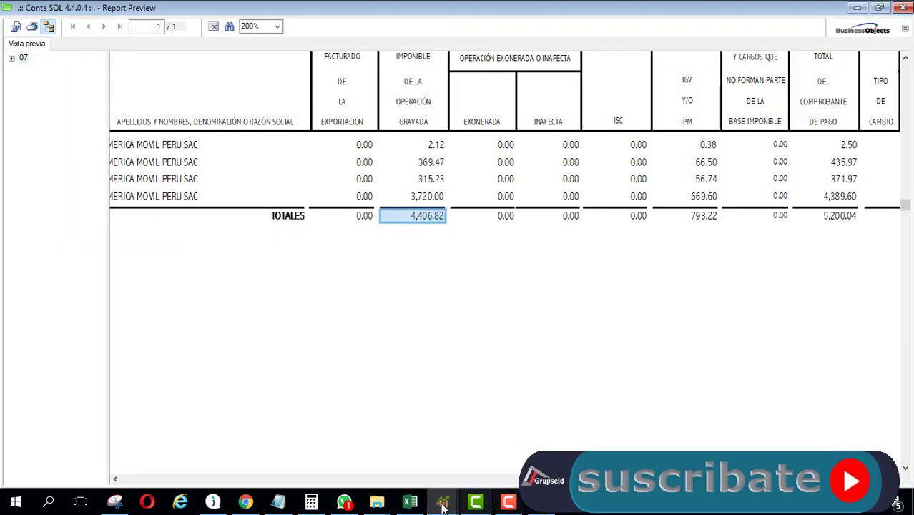
left_click(543, 509)
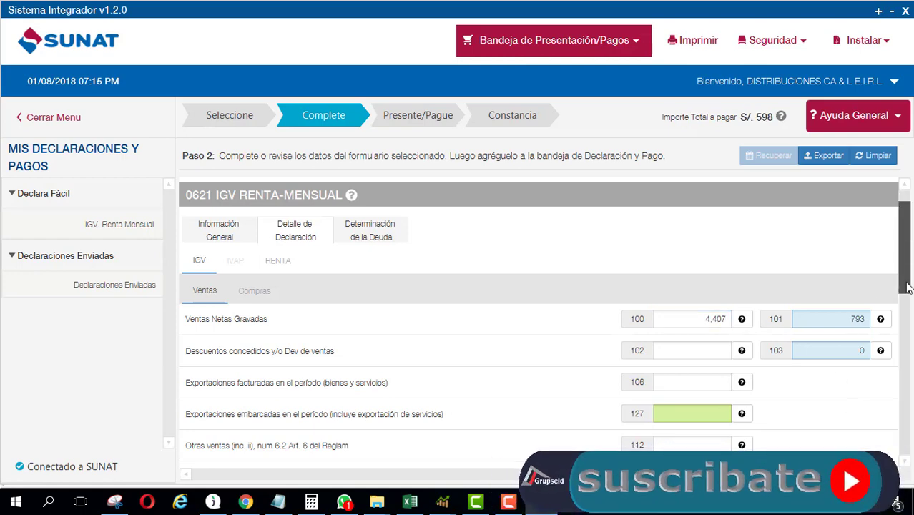
Step: Review the remaining IGV sales rows and continue to the Compras section
mouse_move(907, 287)
left_mouse_down()
mouse_move(910, 330)
mouse_move(910, 293)
left_mouse_up()
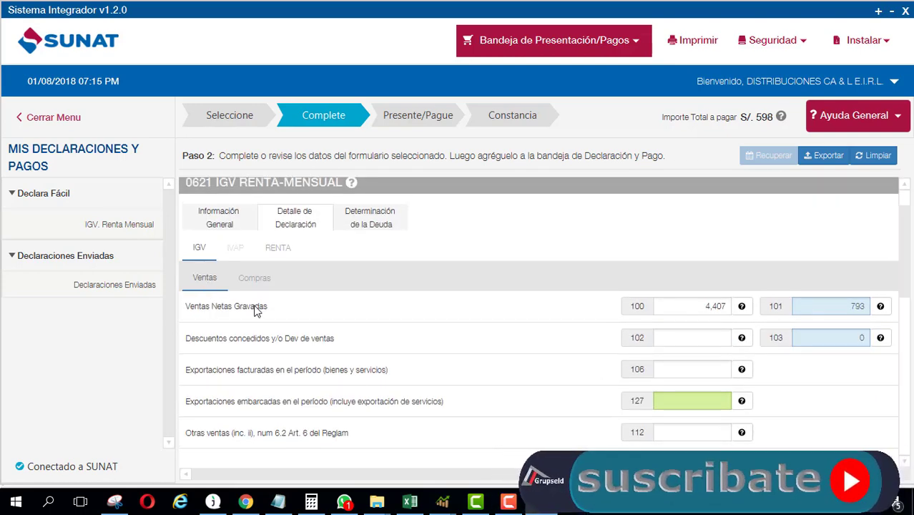
scroll(264, 314, "down", 1)
scroll(413, 349, "down", 1)
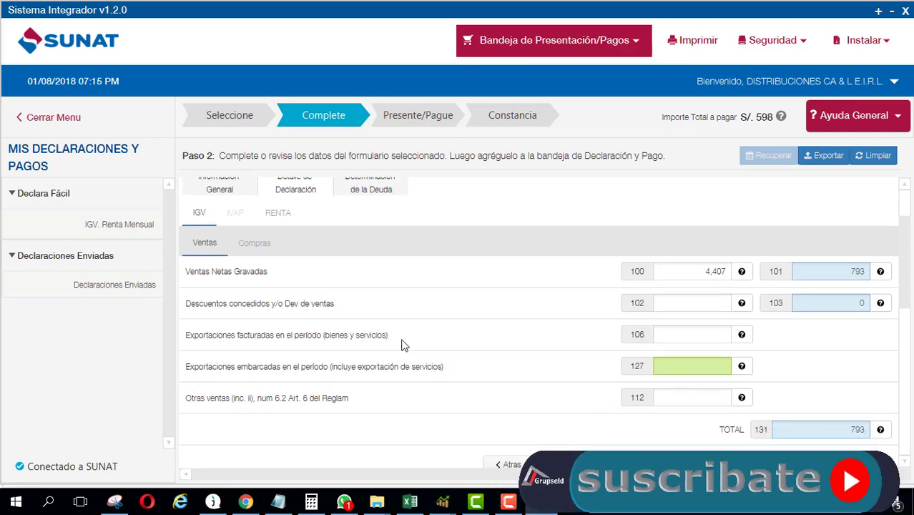
scroll(341, 368, "down", 1)
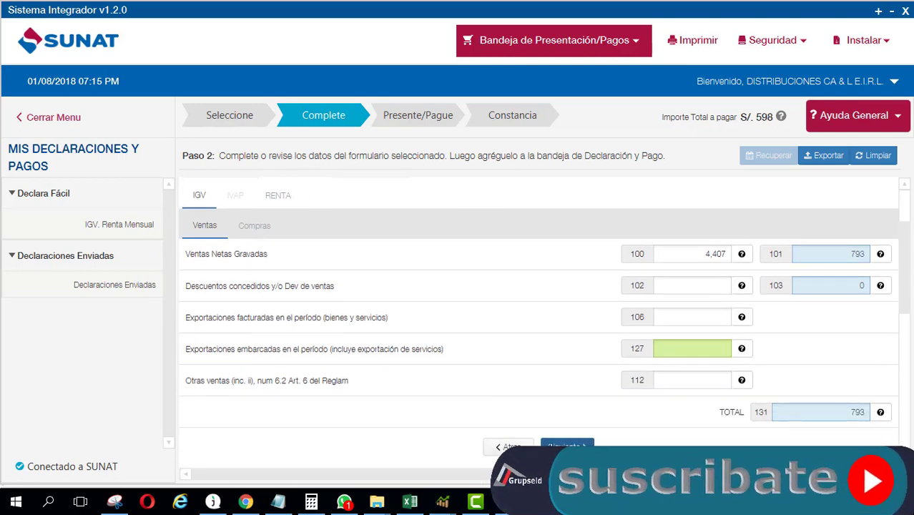
left_click(567, 447)
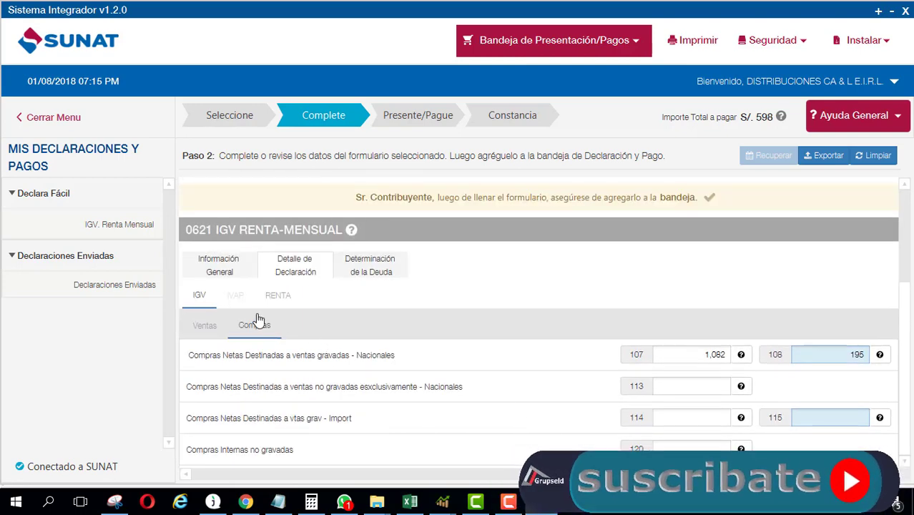
Step: Switch to the calculator and divide the purchase total of 3850 by 1.18
scroll(253, 342, "down", 1)
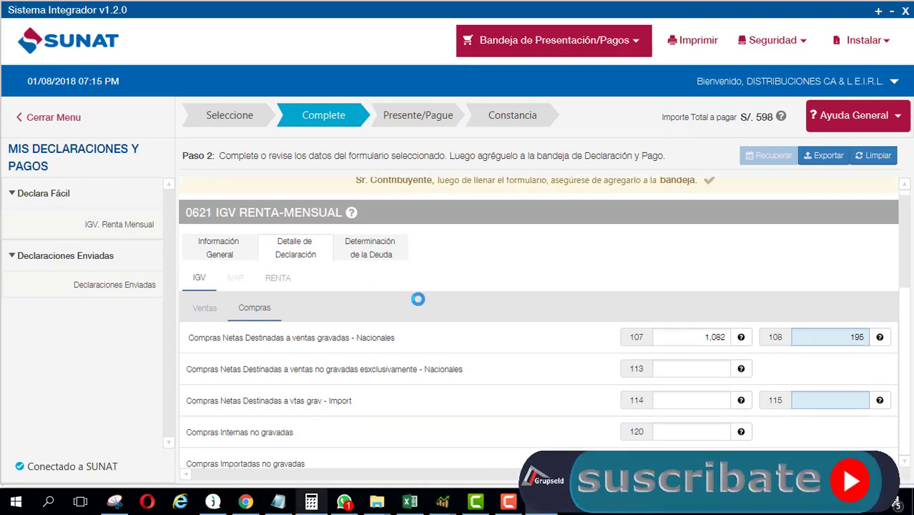
left_click(474, 297)
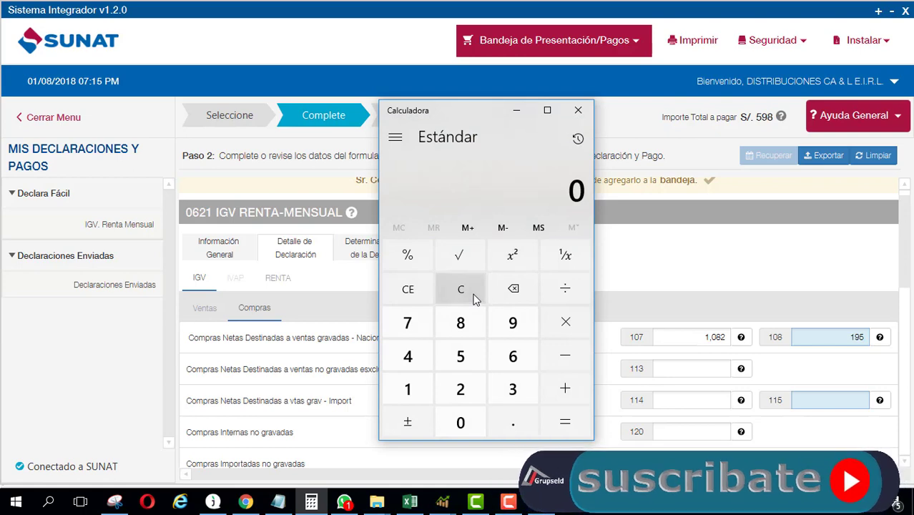
key("3")
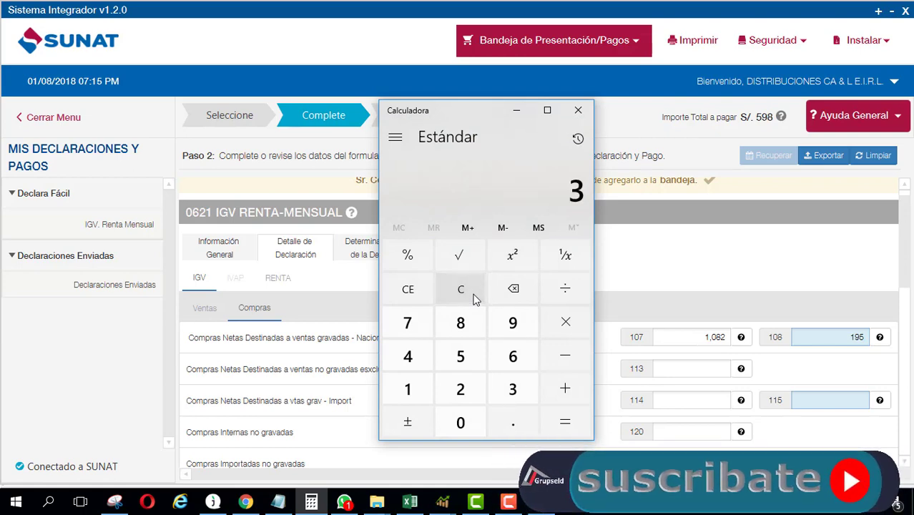
key("8")
key("5")
key("0")
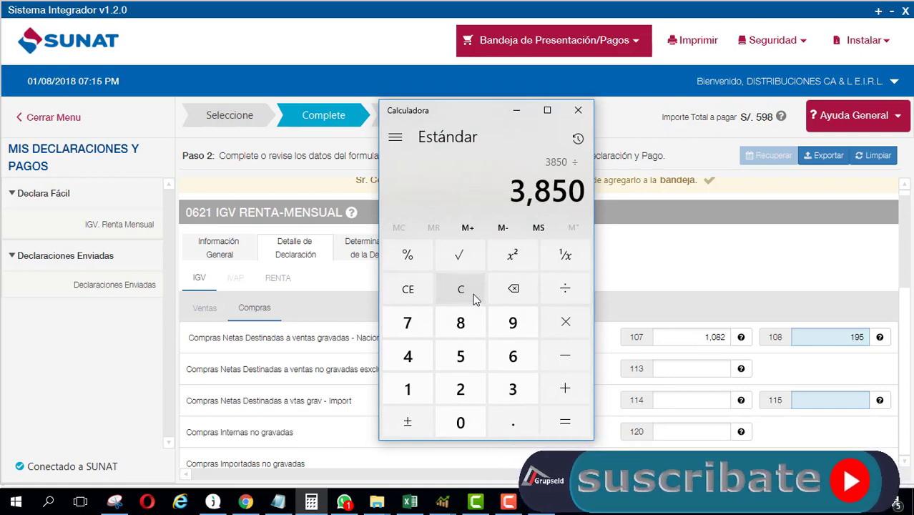
key("1")
key("period")
key("1")
key("8")
key("Return")
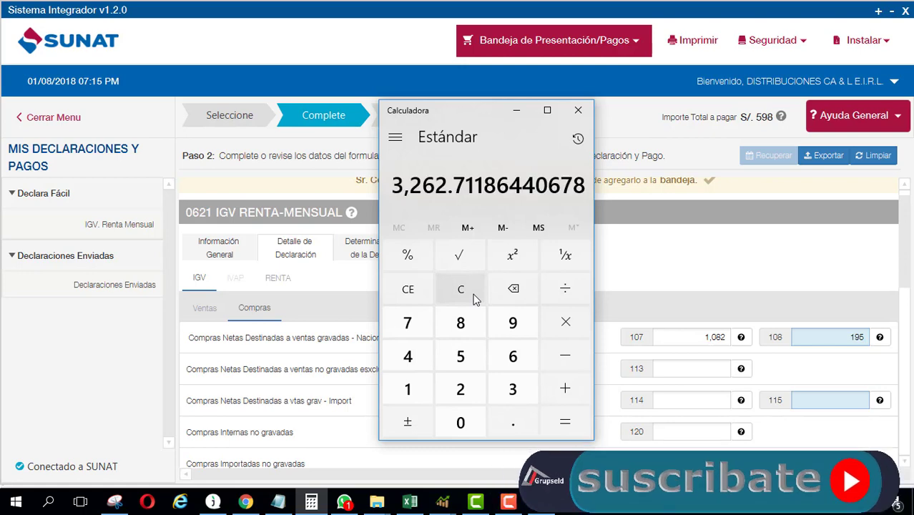
Step: Return to the tax form and set Compras Netas Destinadas a ventas gravadas - Nacionales (box 107) to 3263
left_click(340, 342)
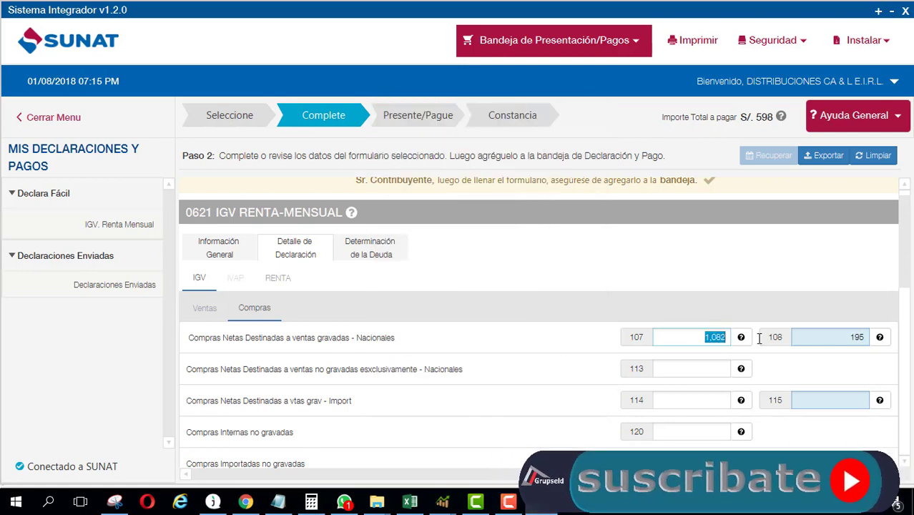
type("3263")
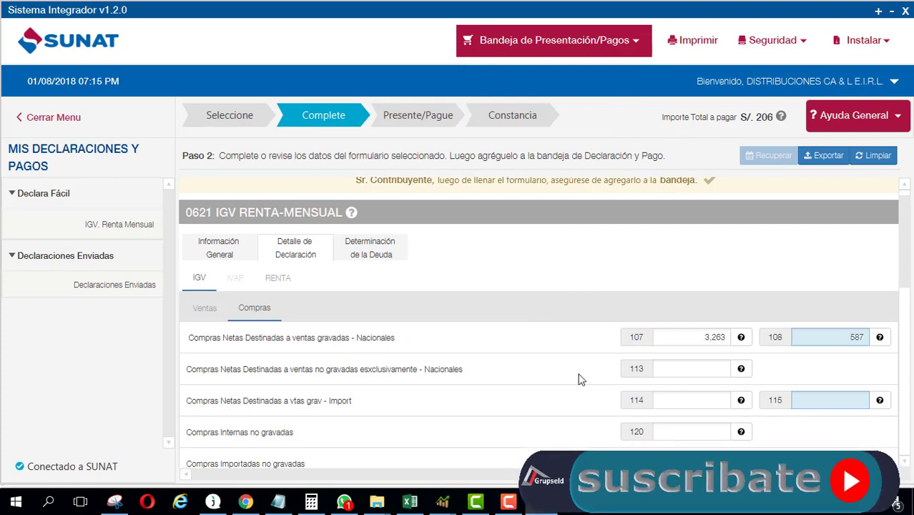
left_click(693, 372)
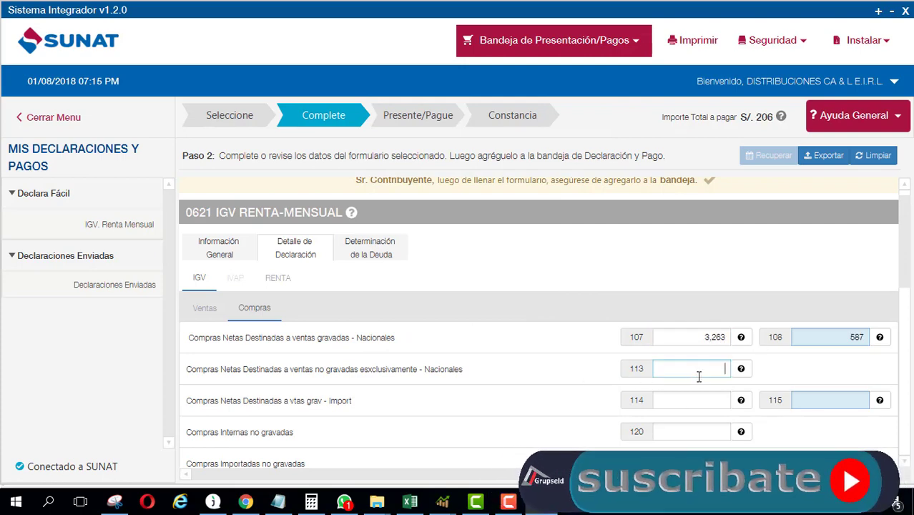
scroll(501, 376, "down", 1)
scroll(533, 379, "down", 1)
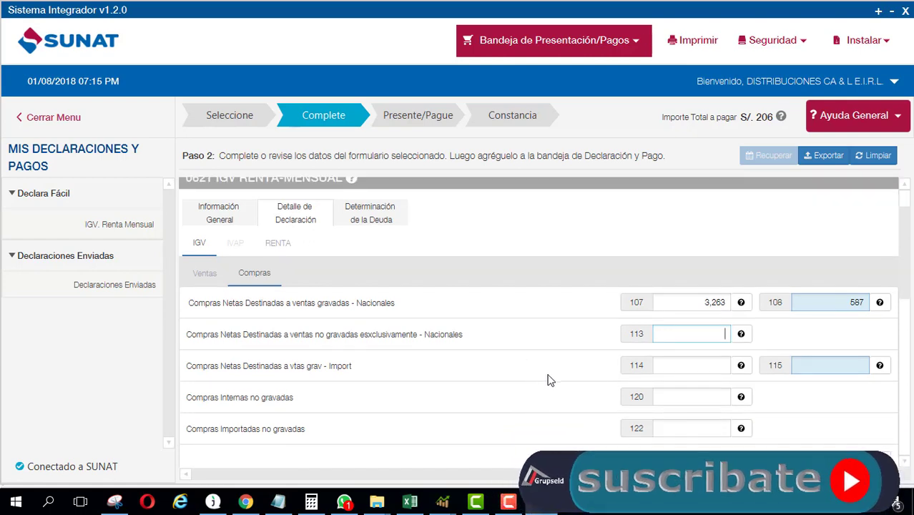
scroll(429, 342, "down", 1)
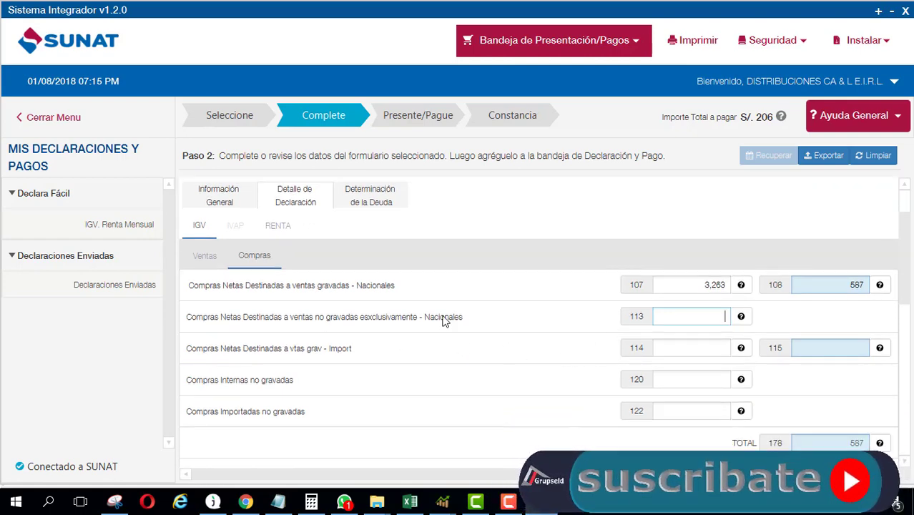
left_click(623, 289)
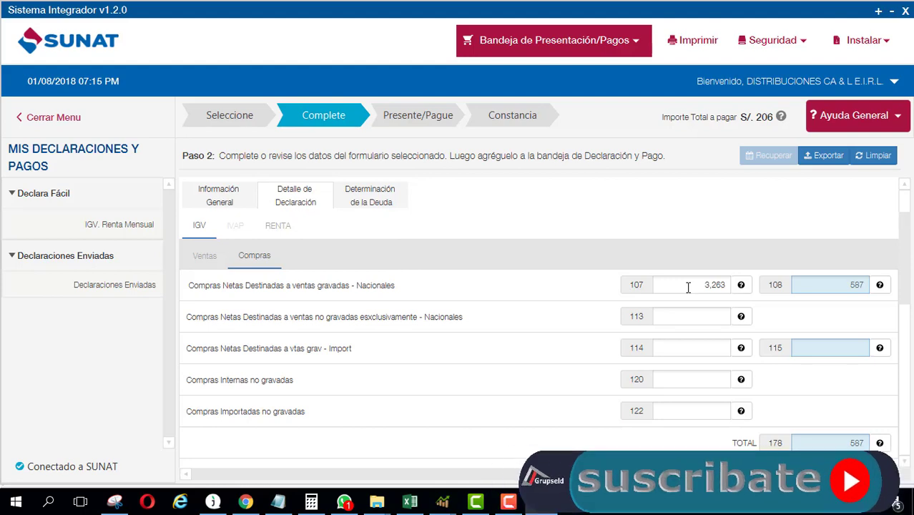
Step: Review the purchase rows through Otros créditos and continue to the RENTA section
scroll(737, 350, "down", 1)
scroll(761, 394, "down", 4)
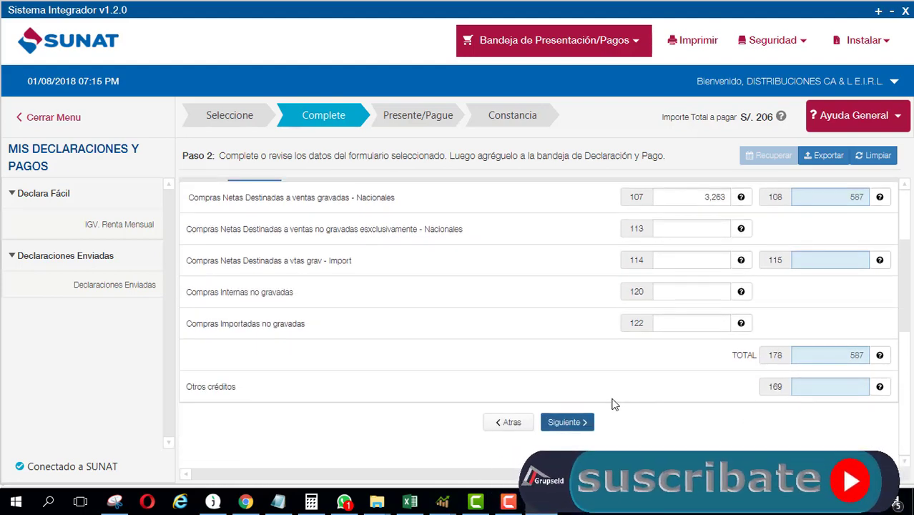
scroll(616, 400, "up", 5)
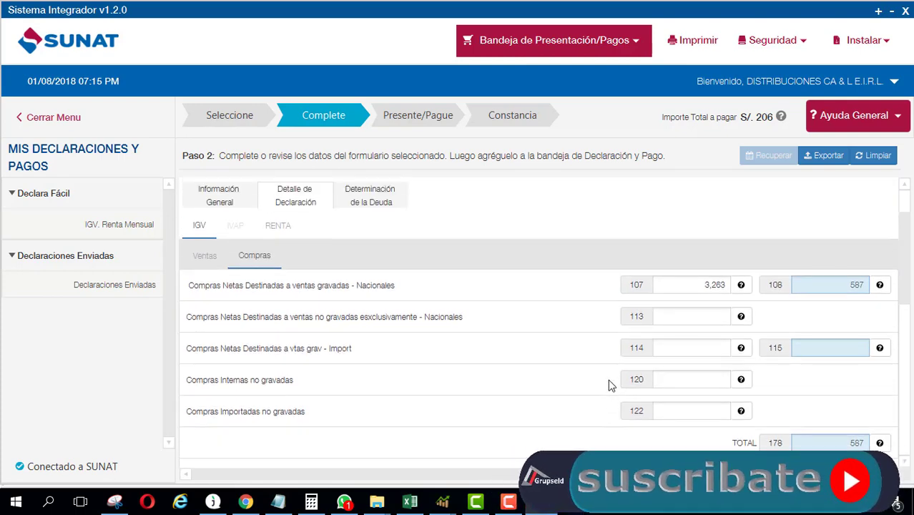
scroll(607, 376, "up", 2)
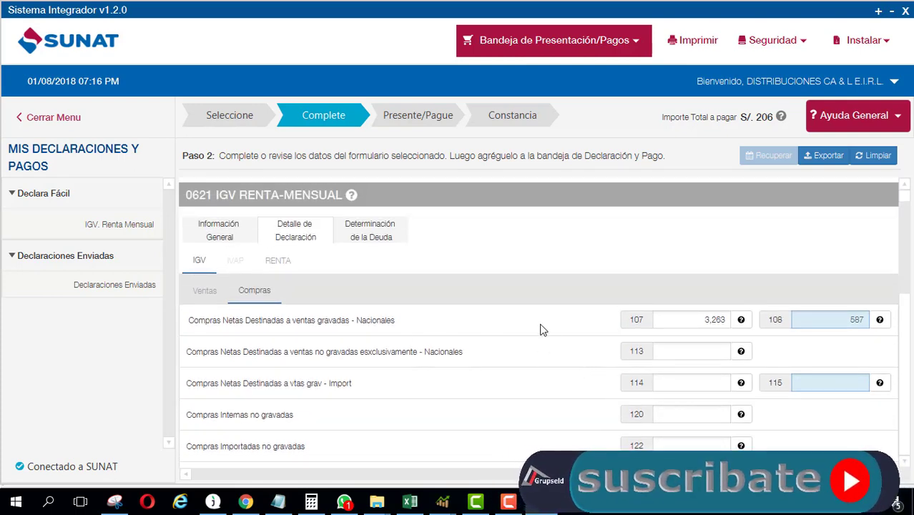
scroll(541, 333, "down", 5)
scroll(556, 390, "down", 2)
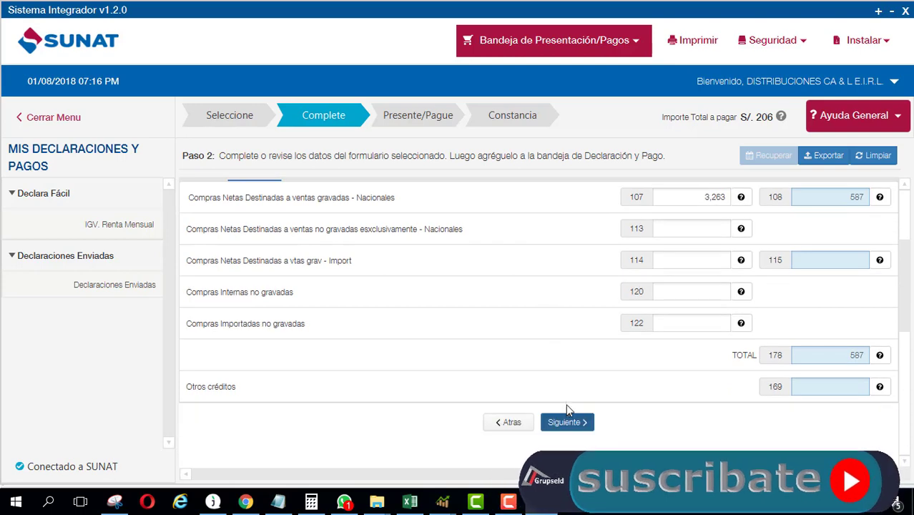
left_click(568, 423)
Step: Locate Ingresos Netos (box 301) in the RENTA section and look up the total taxable base in the Conta SQL sales report
scroll(598, 375, "down", 7)
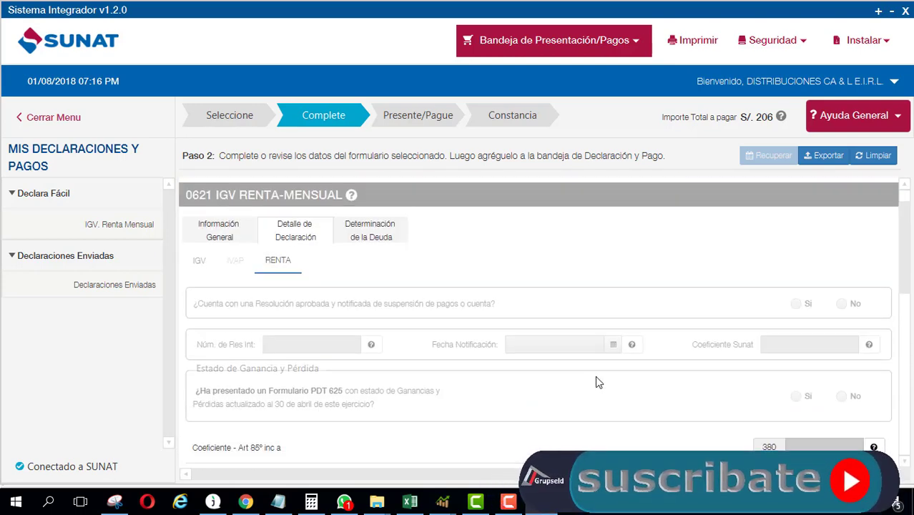
scroll(600, 371, "down", 2)
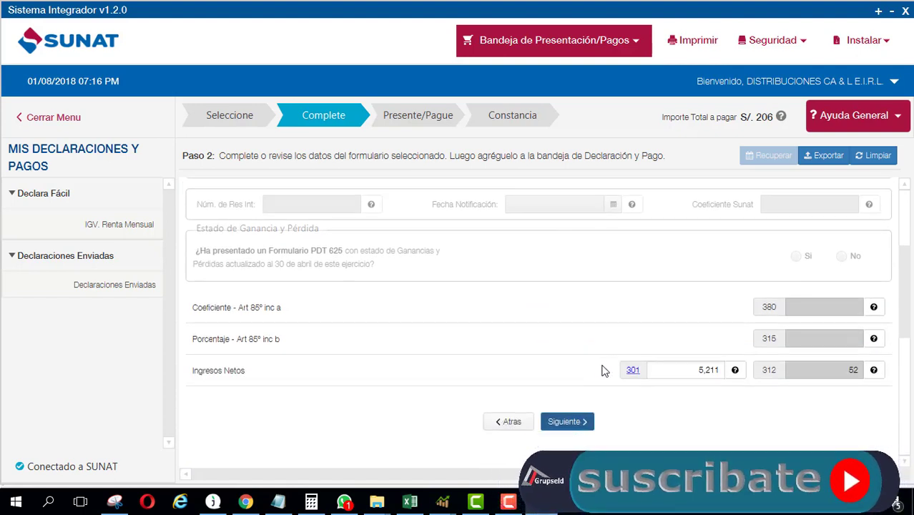
left_click(702, 370)
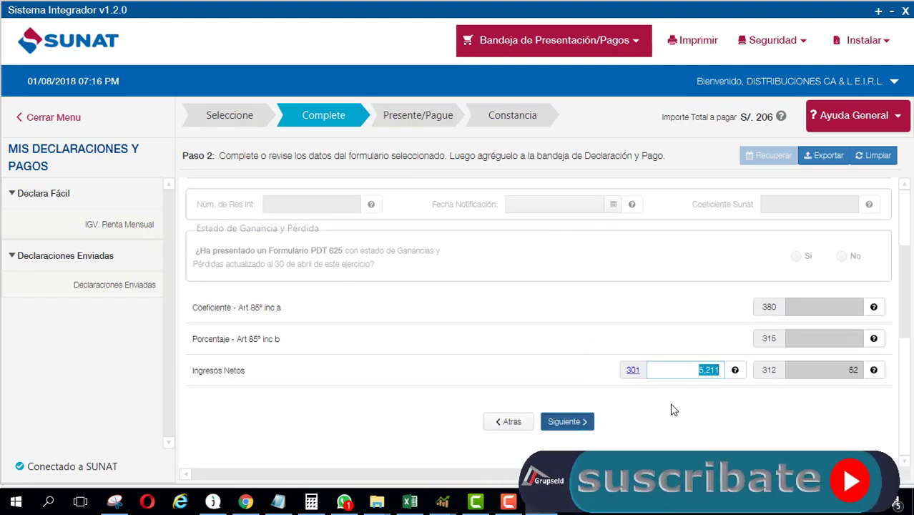
key("Tab")
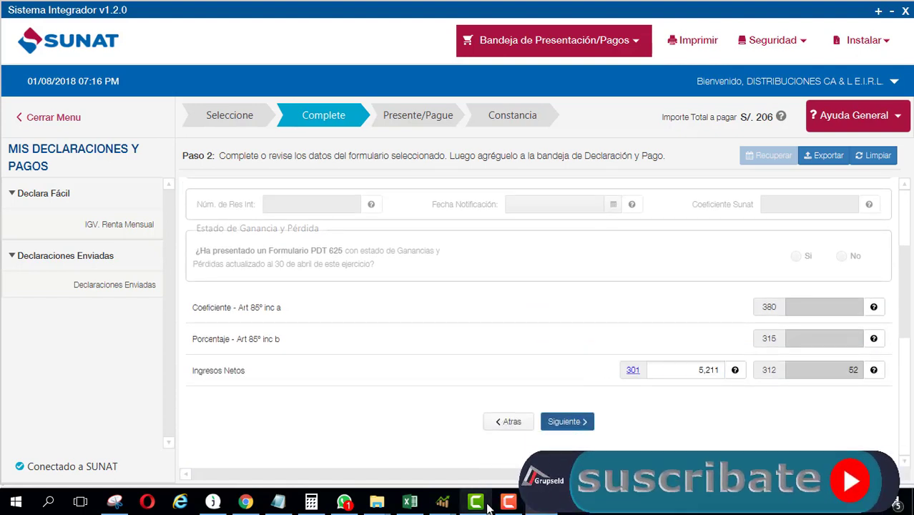
mouse_move(442, 501)
left_click(511, 434)
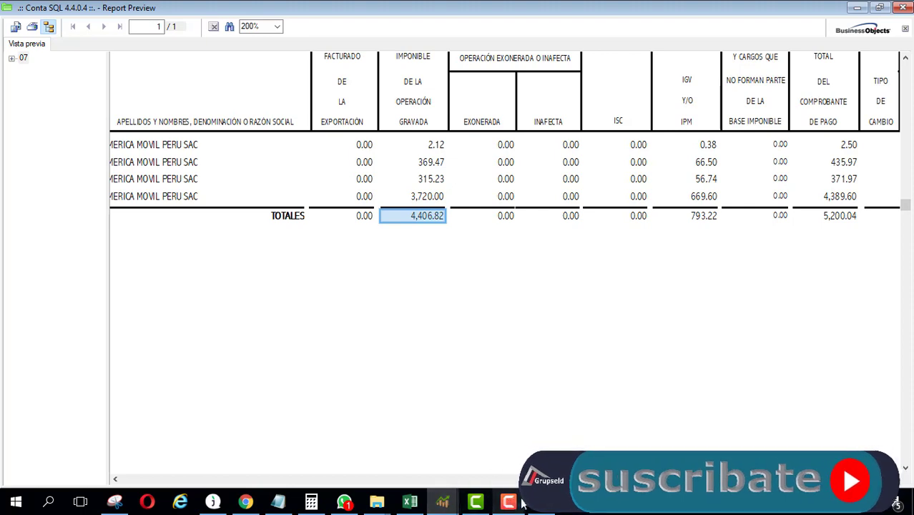
Step: Return to the tax form, set Ingresos Netos (box 301) to 4407 and continue to Determinación de la Deuda
left_click(453, 506)
double_click(739, 377)
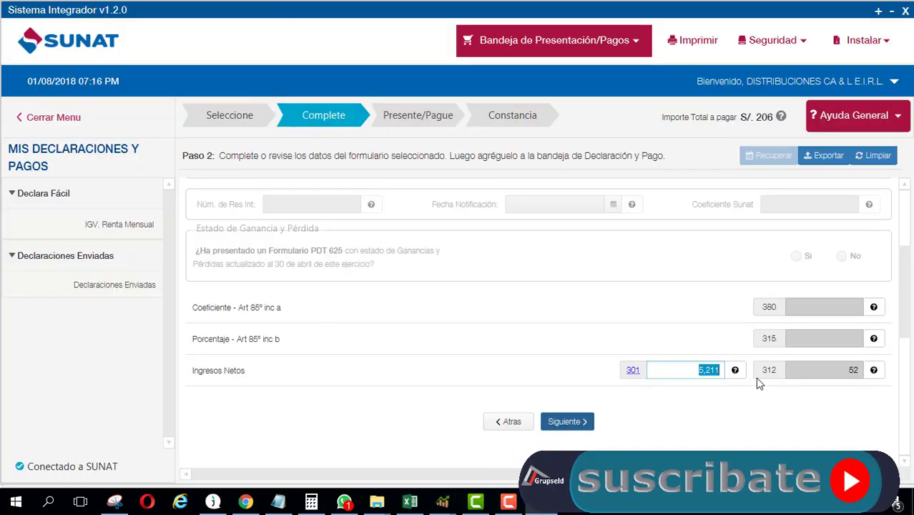
type("4407")
left_click(731, 429)
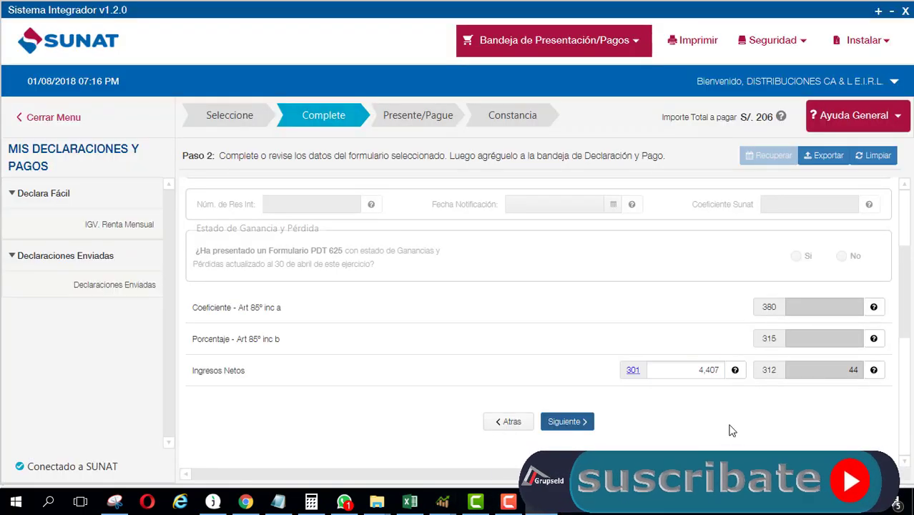
scroll(680, 386, "down", 1)
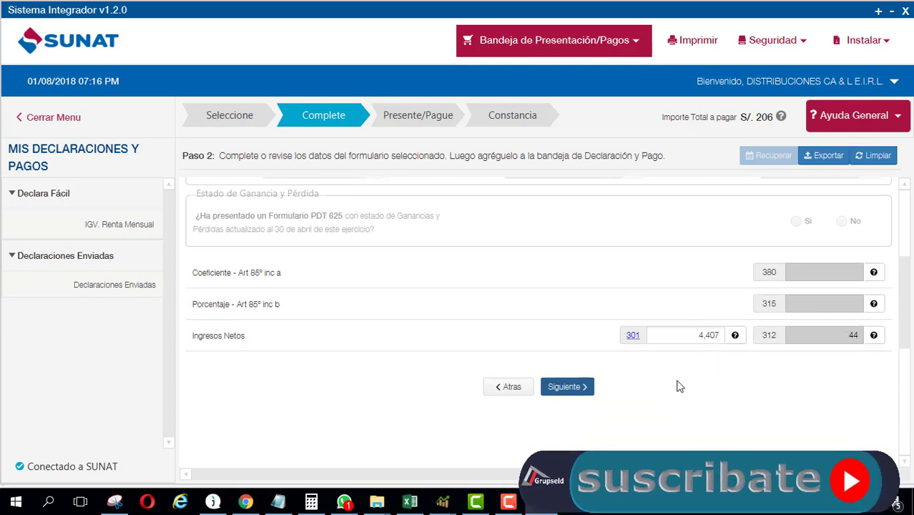
scroll(720, 386, "up", 3)
scroll(679, 397, "down", 3)
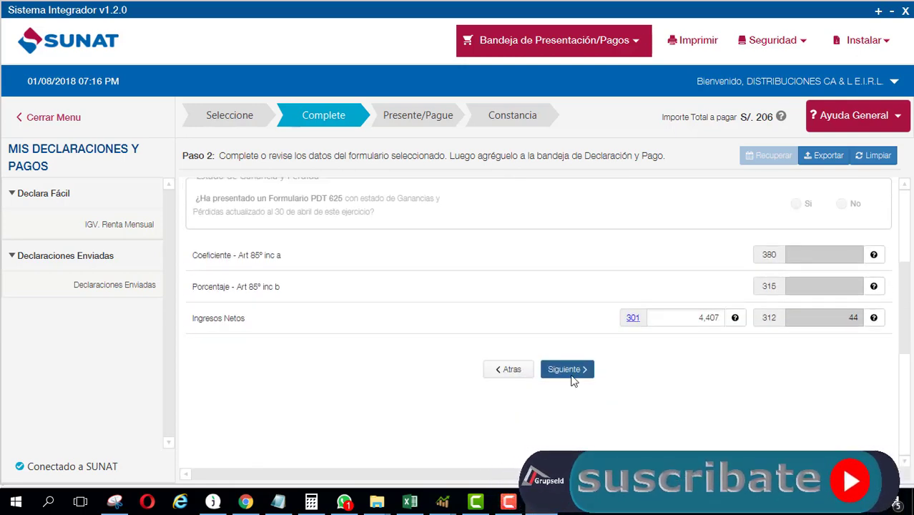
left_click(567, 369)
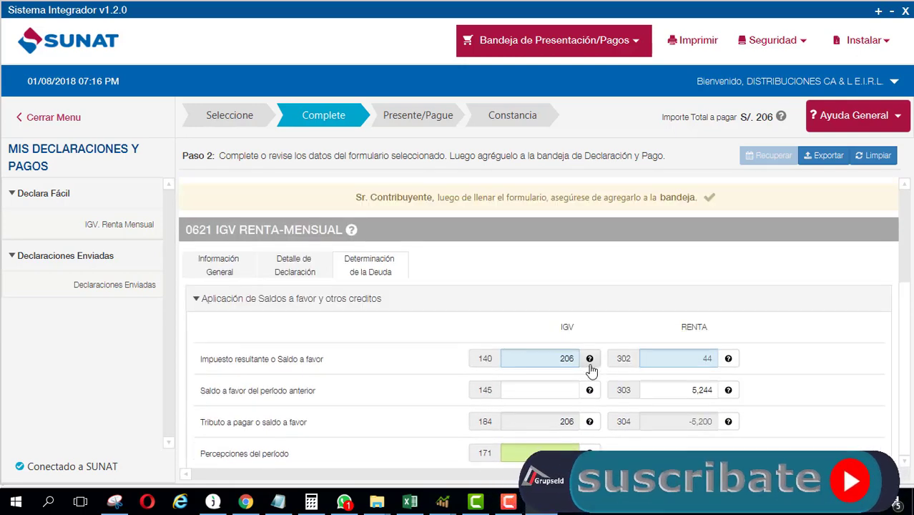
Step: Check the resulting IGV and RENTA tax, and clear the RENTA Saldo a favor del período anterior (box 303)
scroll(531, 395, "down", 1)
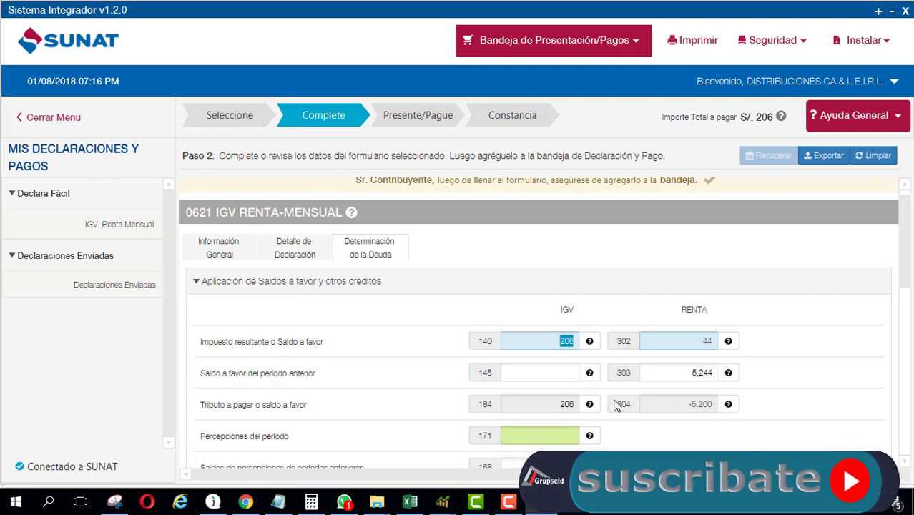
left_click(689, 345)
scroll(733, 371, "down", 1)
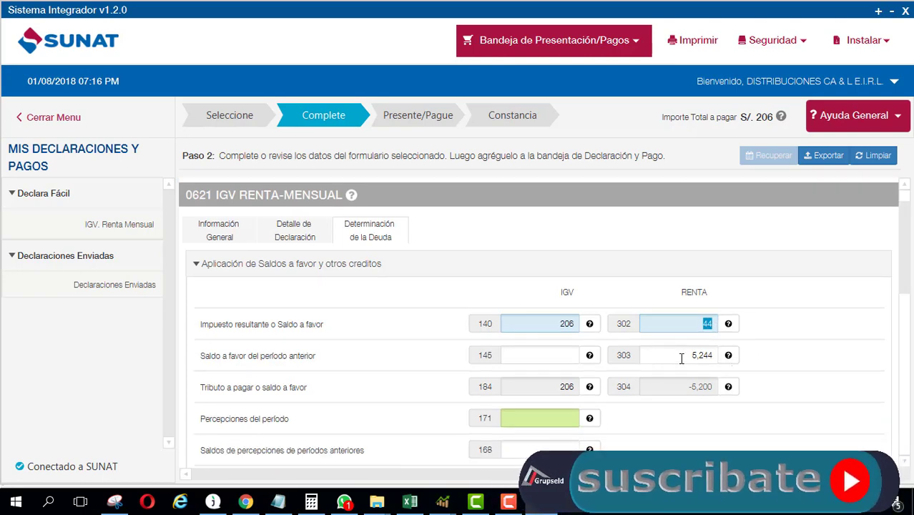
left_click_drag(716, 355, 718, 355)
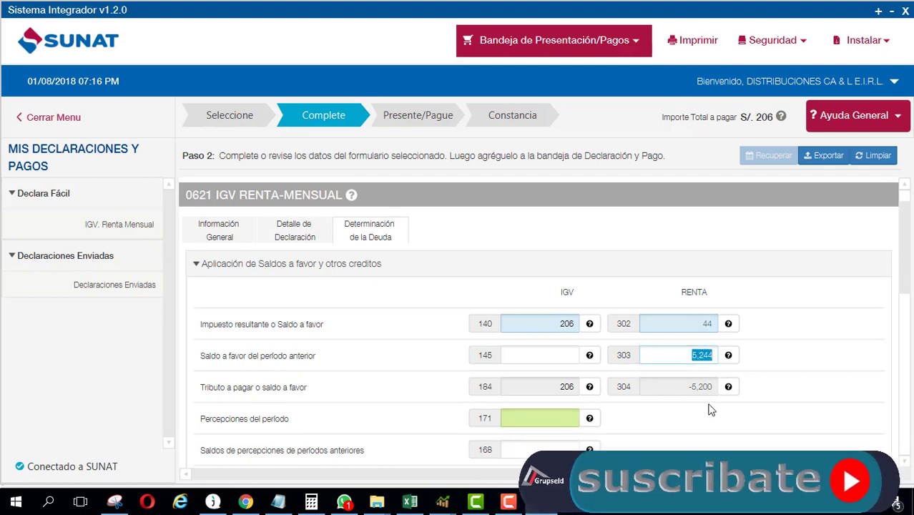
key("BackSpace")
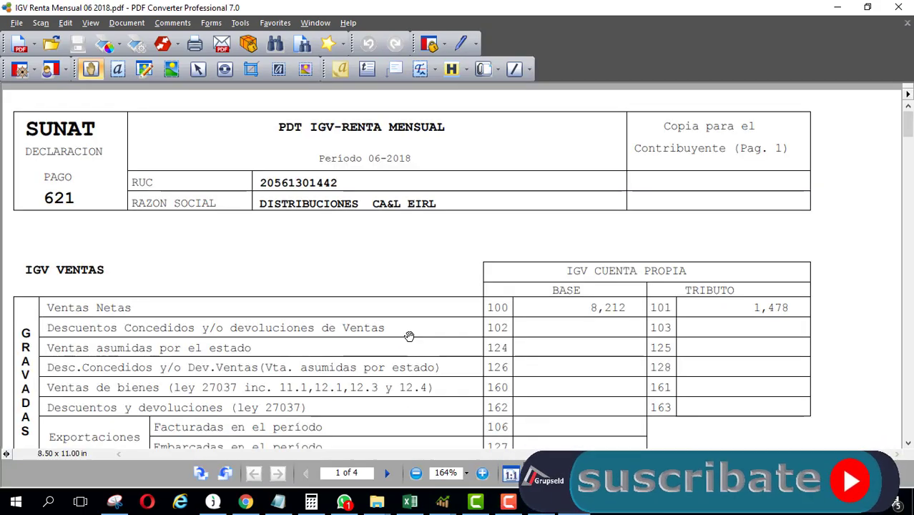
Step: Look up the RENTA Tributo a pagar o saldo a favor (box 304) in IGV Renta Mensual 06 2018.pdf
scroll(412, 337, "down", 20)
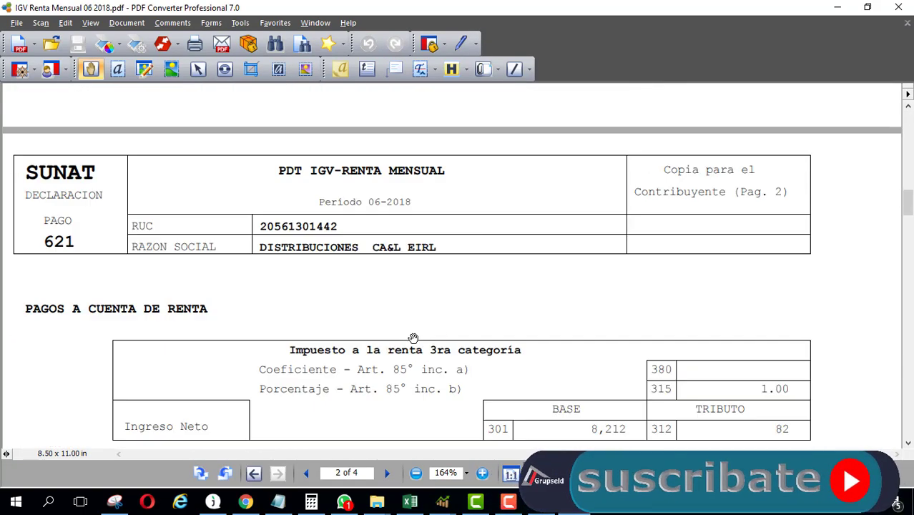
scroll(413, 338, "down", 20)
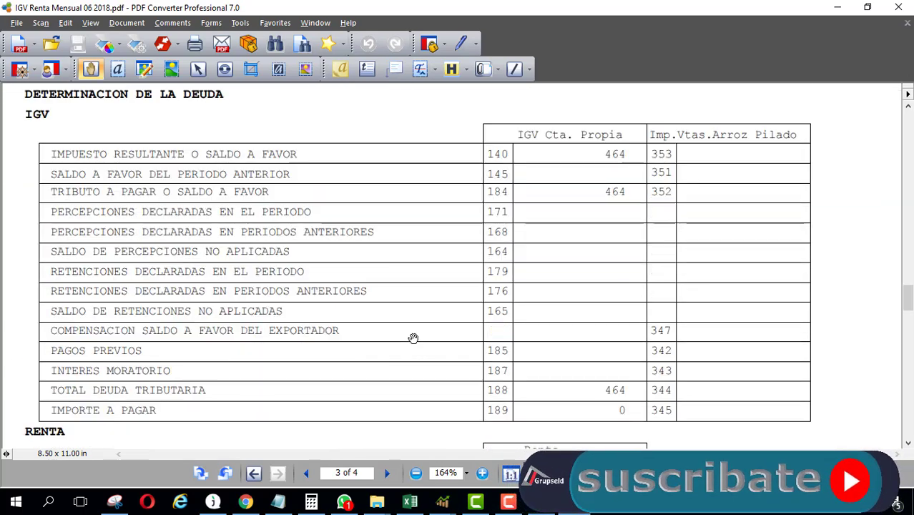
scroll(413, 338, "down", 3)
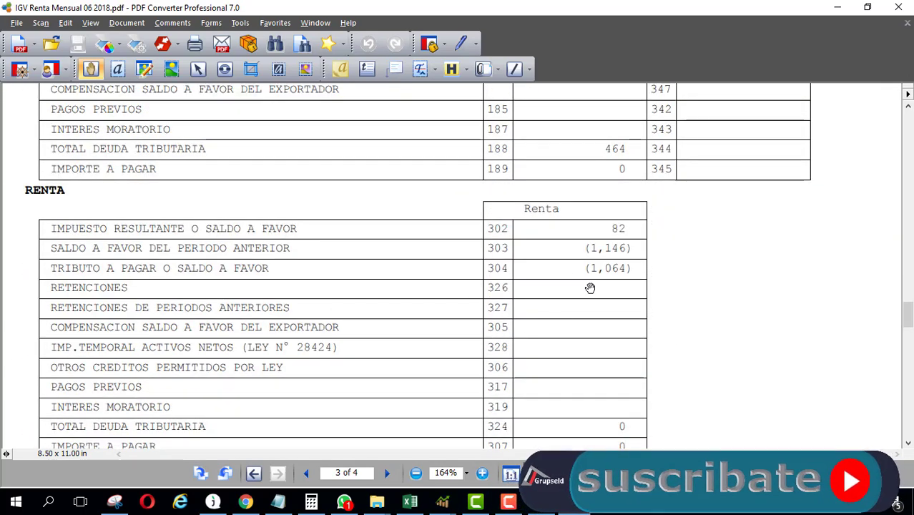
left_click_drag(383, 310, 386, 276)
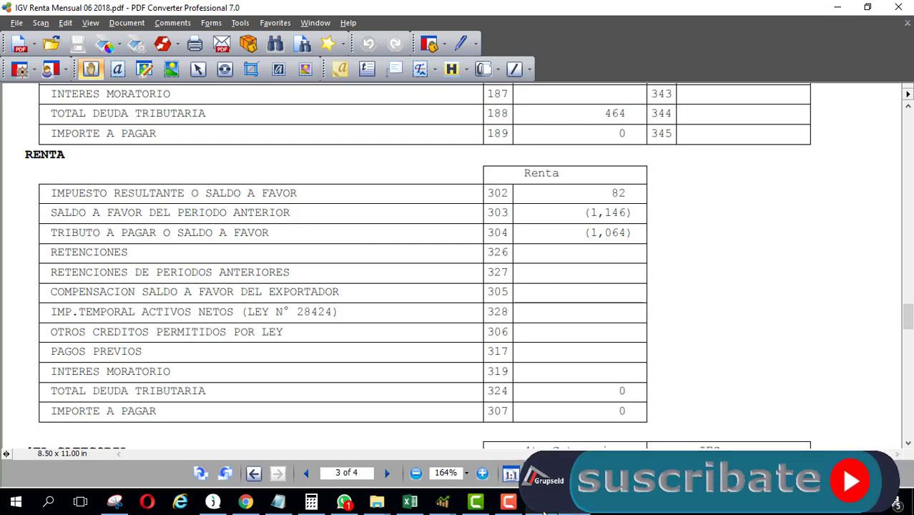
Step: Return to the tax form and set the RENTA Saldo a favor del período anterior (box 303) to 1064
left_click(546, 507)
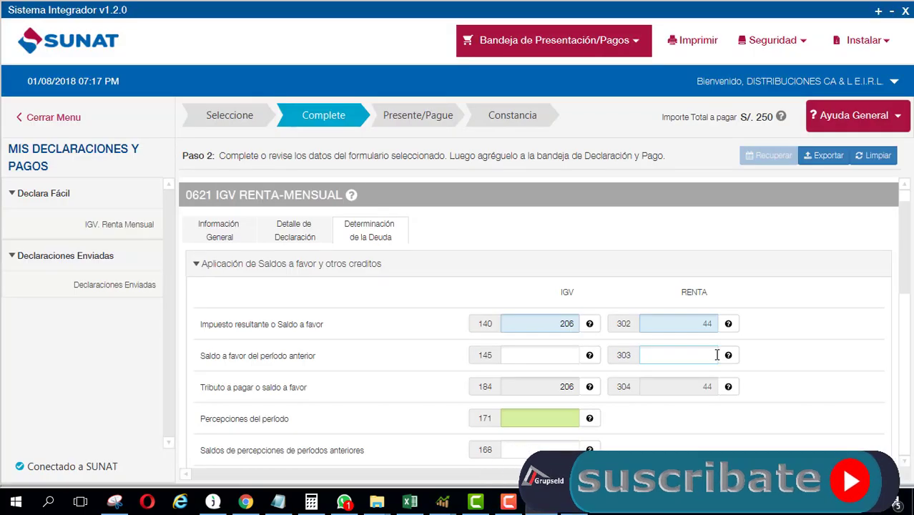
type("1064")
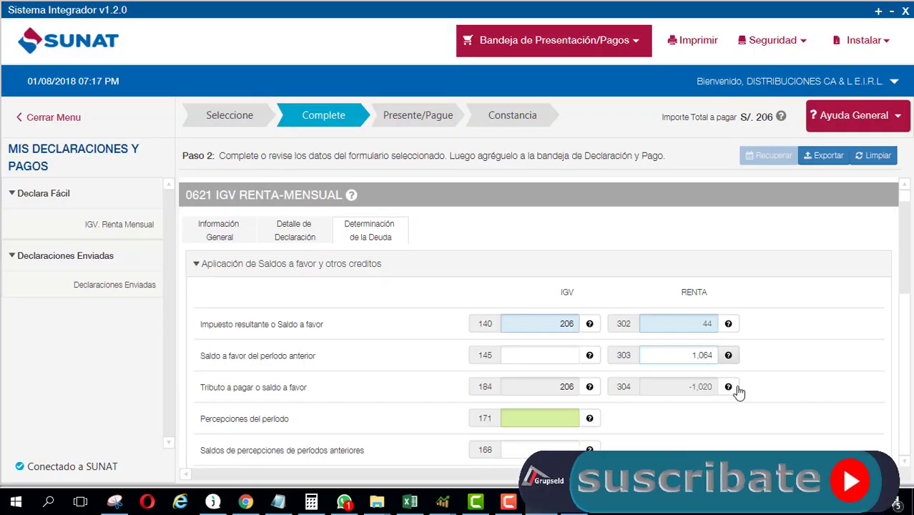
left_click(740, 392)
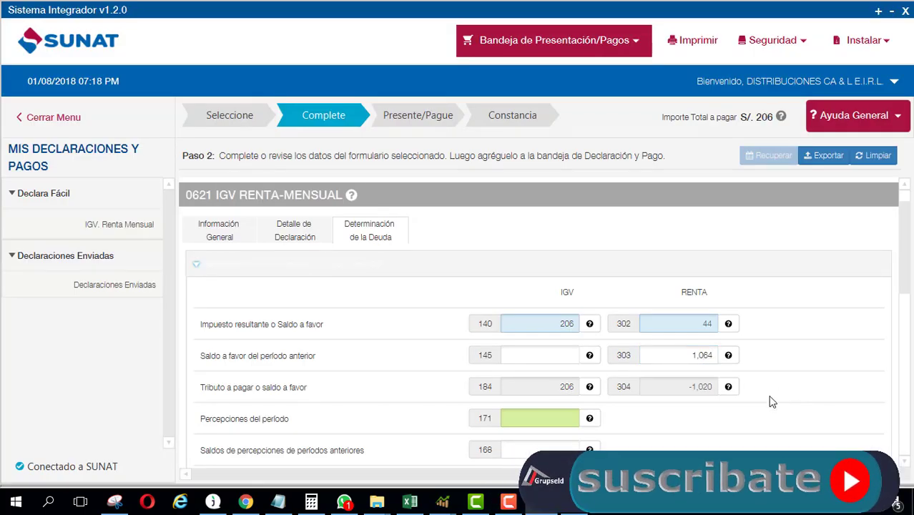
Step: Get the software update window out of the way and review the debt determination rows from Percepciones through Importe a Pagar
scroll(752, 398, "down", 1)
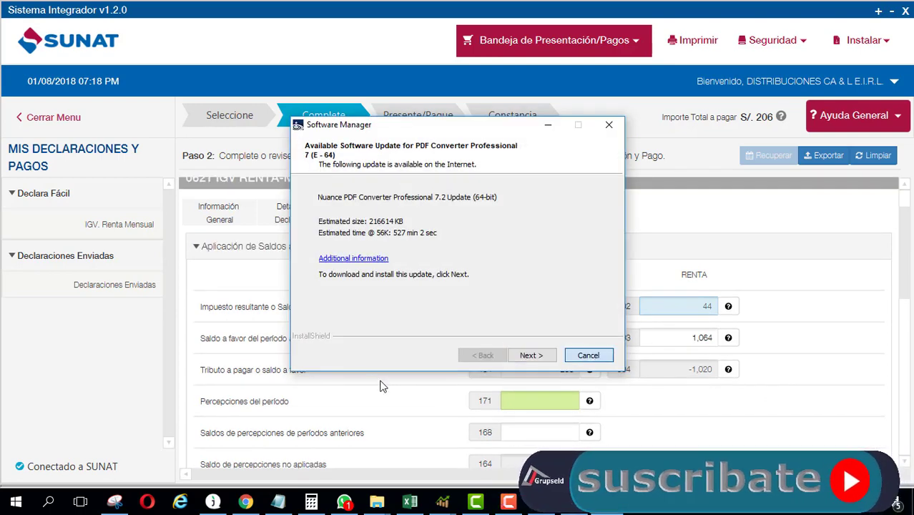
left_click(238, 375)
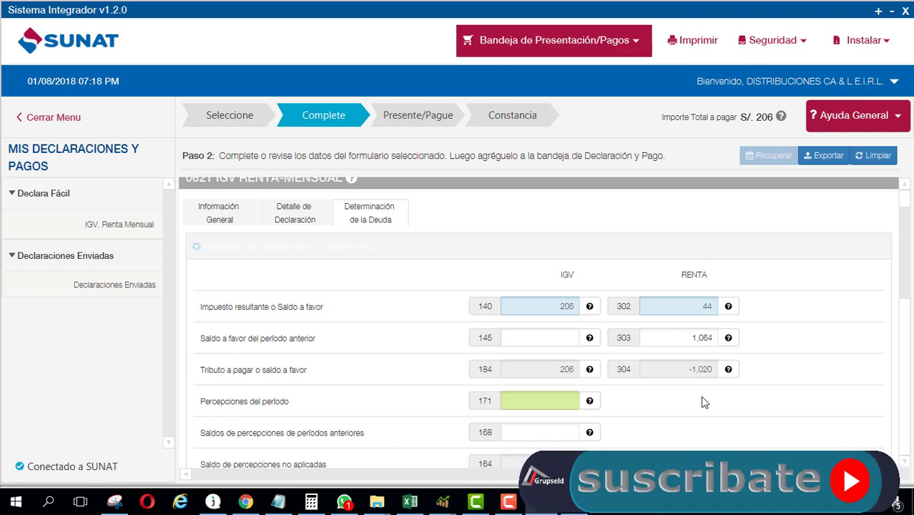
scroll(703, 403, "down", 2)
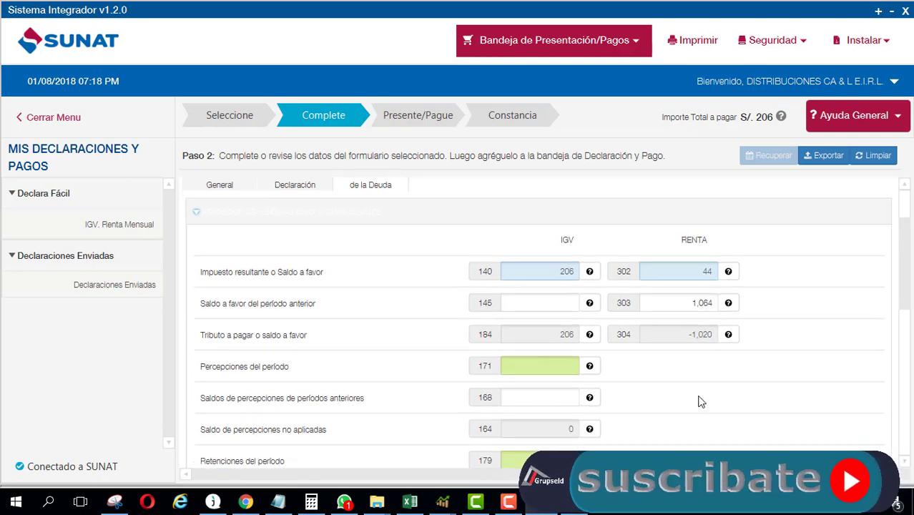
scroll(701, 402, "down", 2)
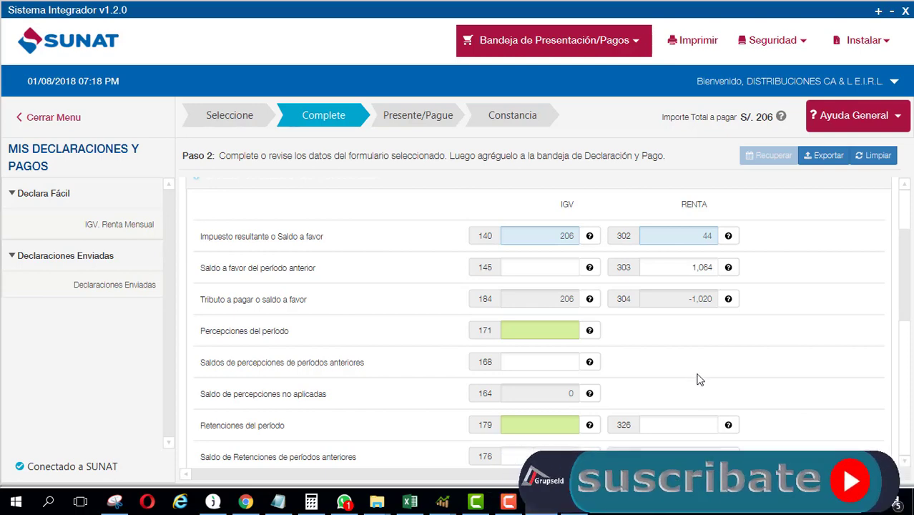
scroll(682, 353, "down", 3)
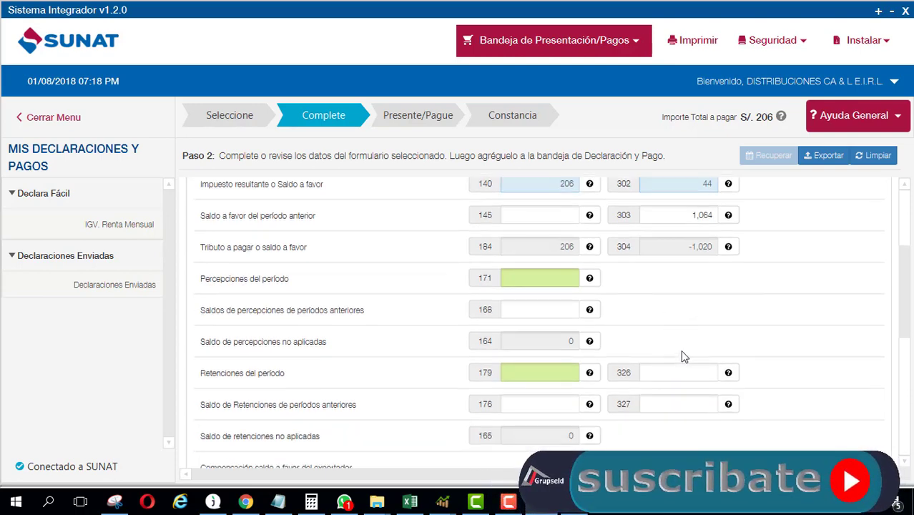
scroll(682, 356, "down", 12)
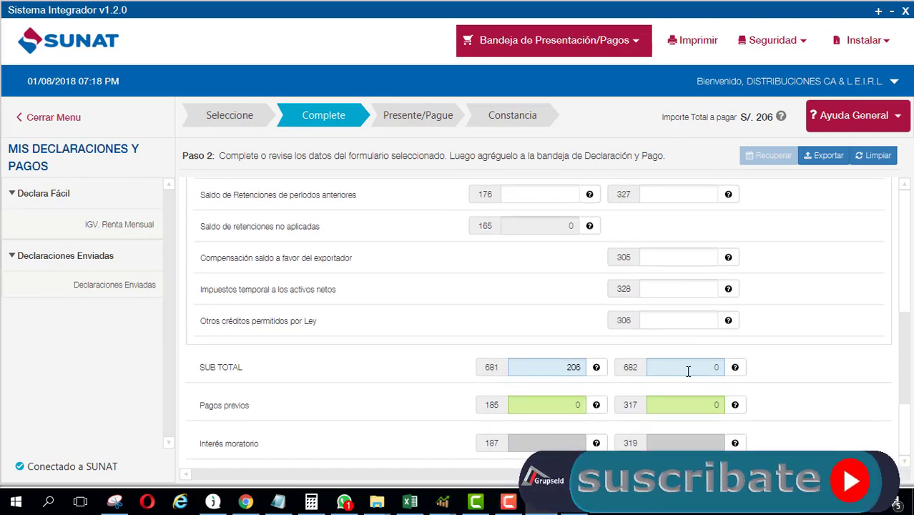
scroll(689, 372, "down", 4)
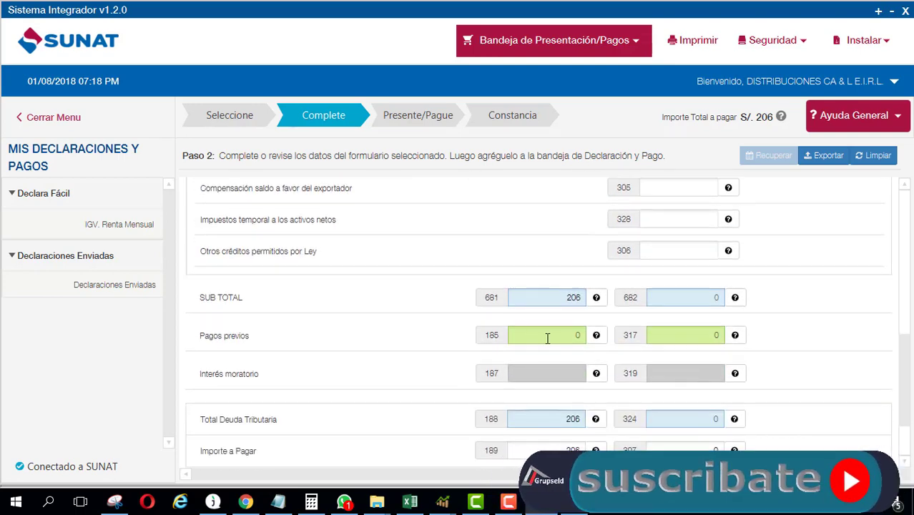
left_click(906, 306)
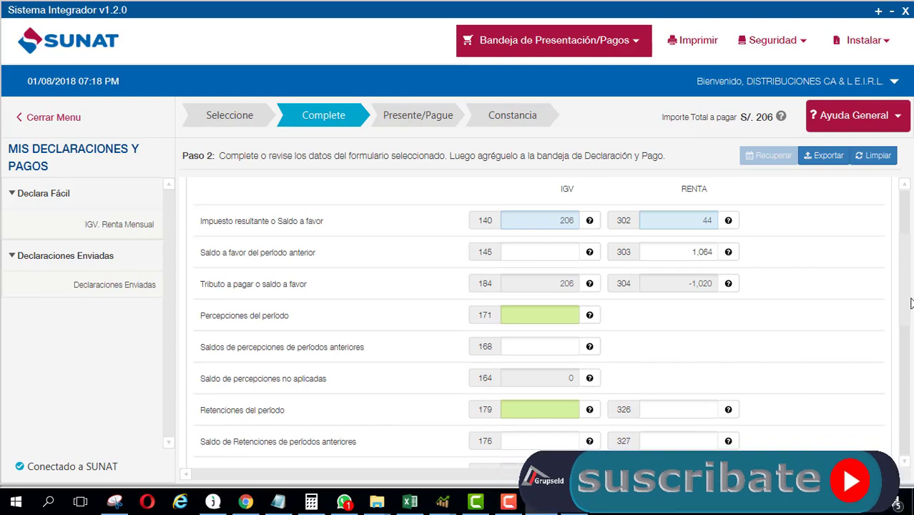
scroll(401, 356, "down", 15)
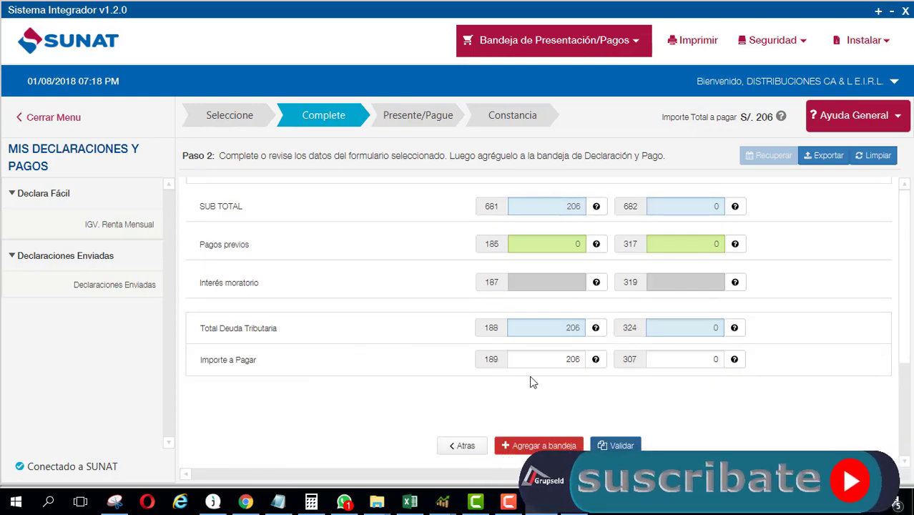
Step: Set Importe a Pagar to 0 for IGV (box 189) and RENTA (box 307), and add the form to the presentation tray
left_click(570, 358)
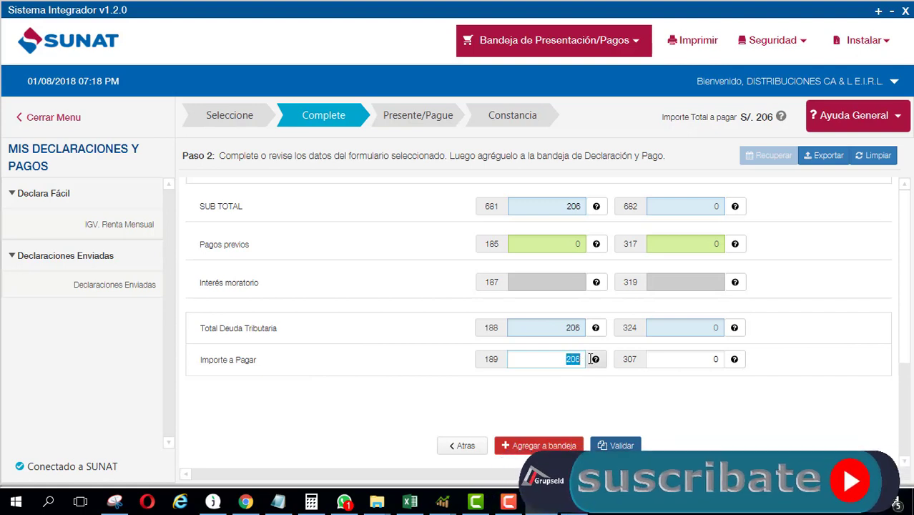
type("0")
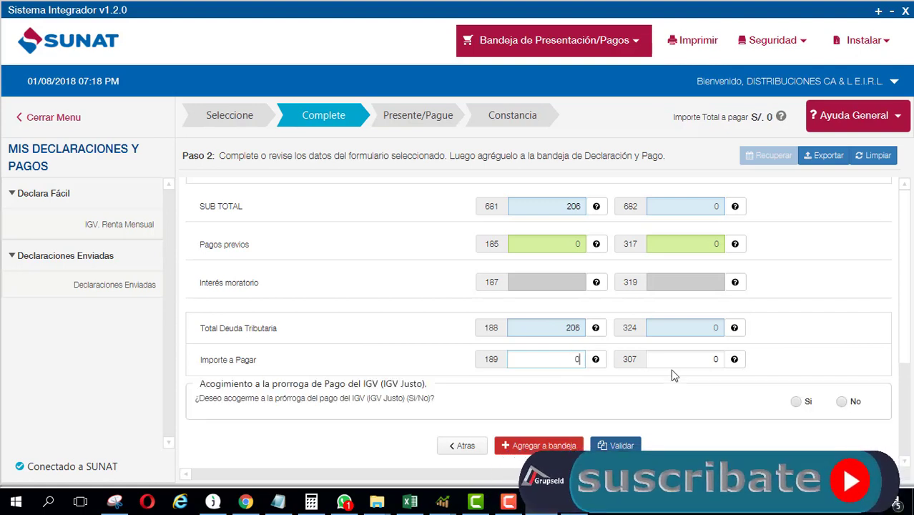
left_click(719, 359)
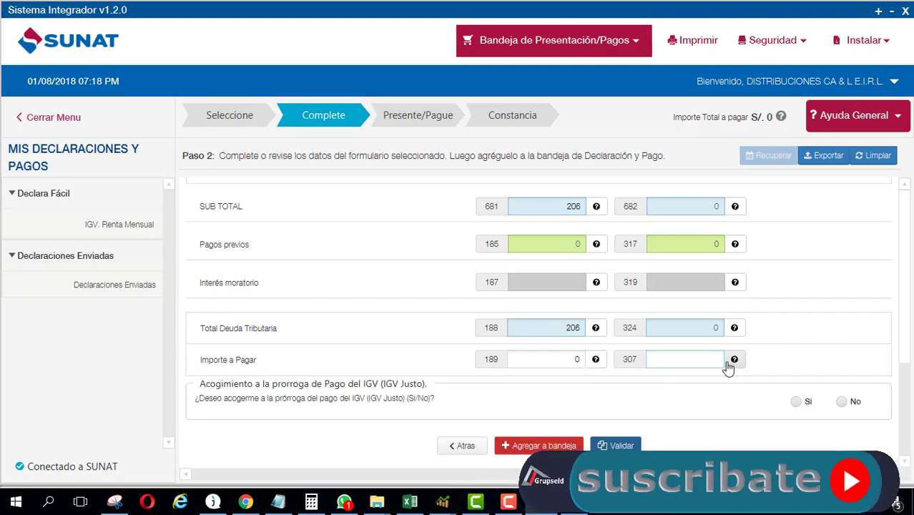
left_click(796, 342)
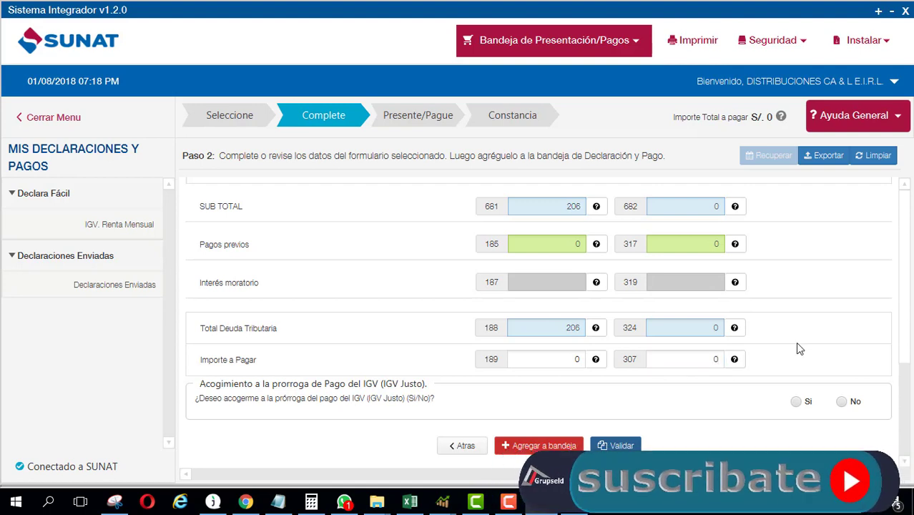
left_click(538, 447)
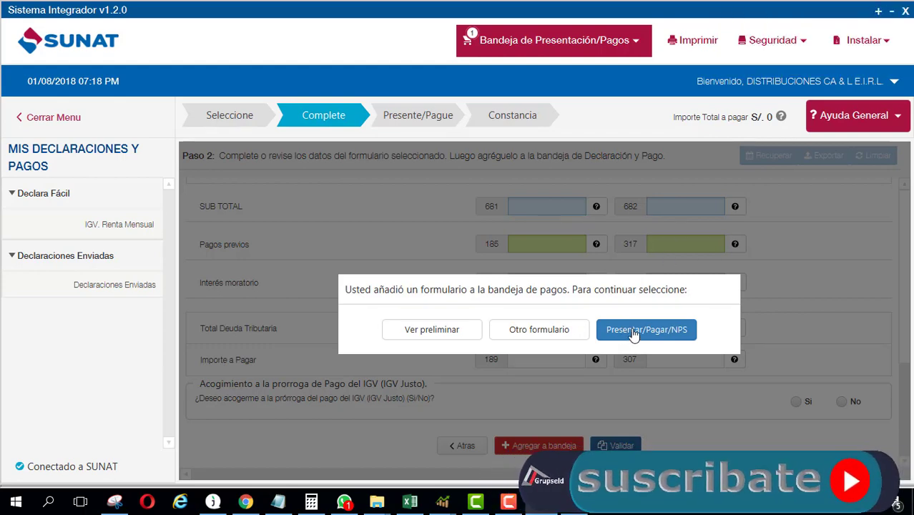
Step: Open the preliminary report of the substitute declaration and check its IGV sales, IGV purchases, IVAP and RENTA sections
left_click(432, 330)
scroll(493, 345, "down", 4)
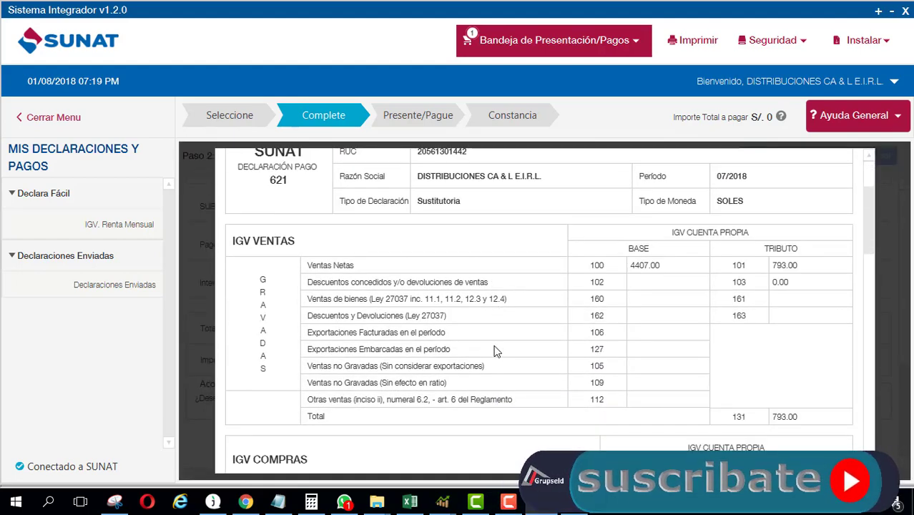
scroll(501, 354, "down", 8)
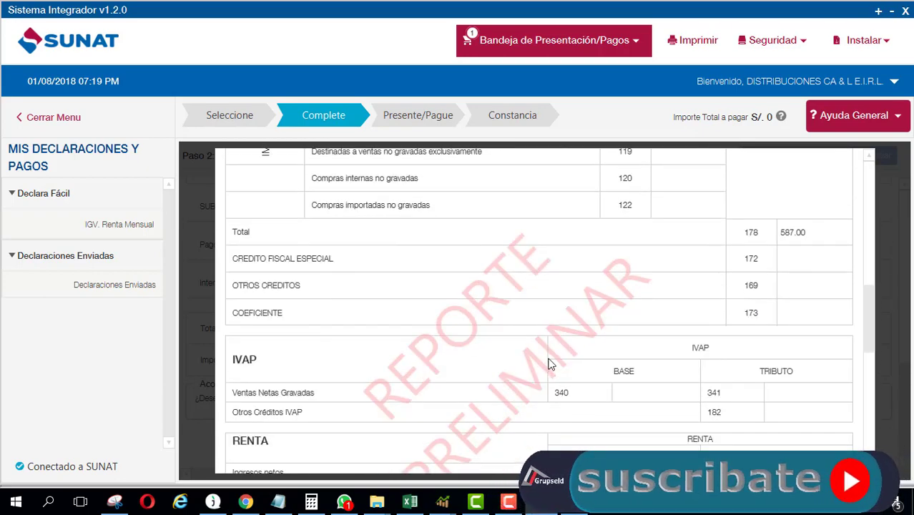
scroll(551, 363, "down", 3)
scroll(553, 363, "up", 6)
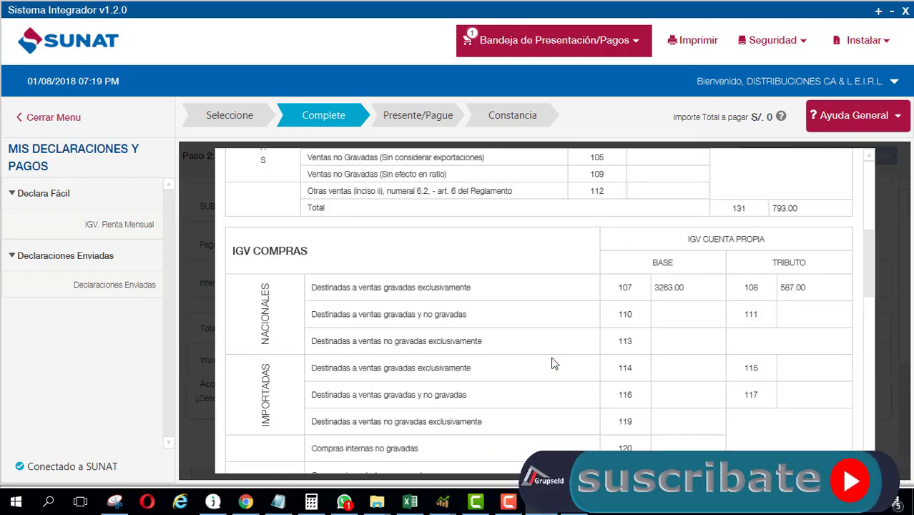
scroll(553, 363, "up", 5)
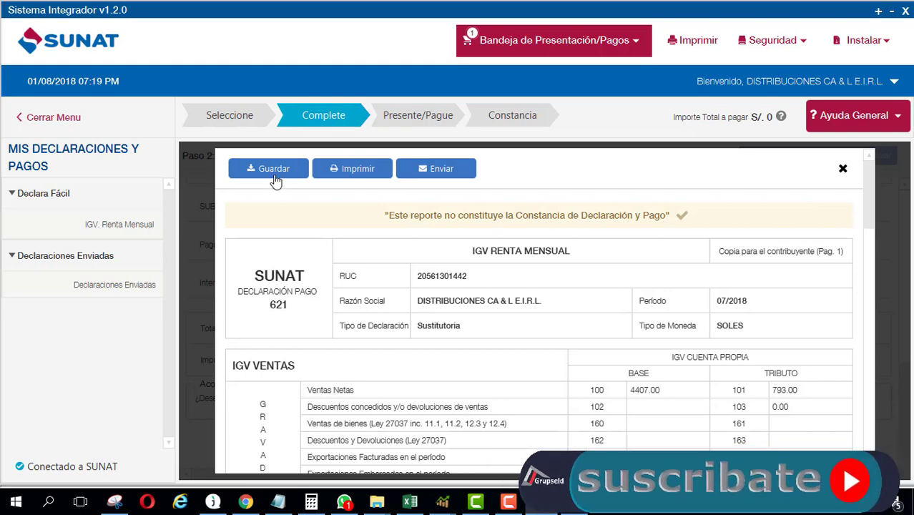
Step: Save the preliminary report as a PDF to Escritorio under the suggested file name
left_click(274, 169)
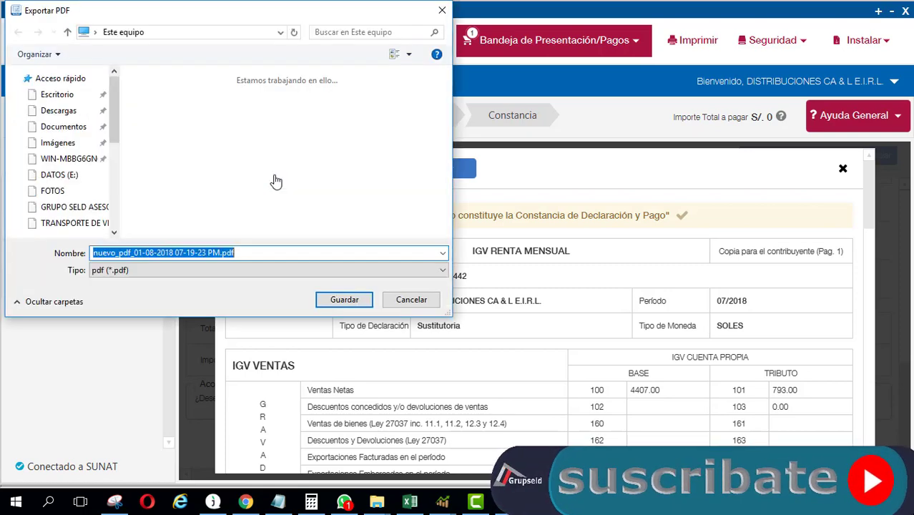
left_click(63, 95)
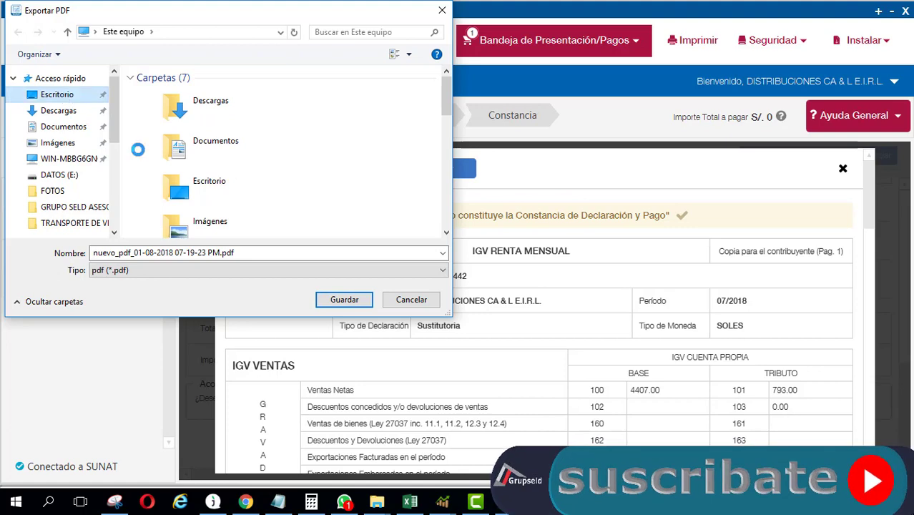
left_click(333, 300)
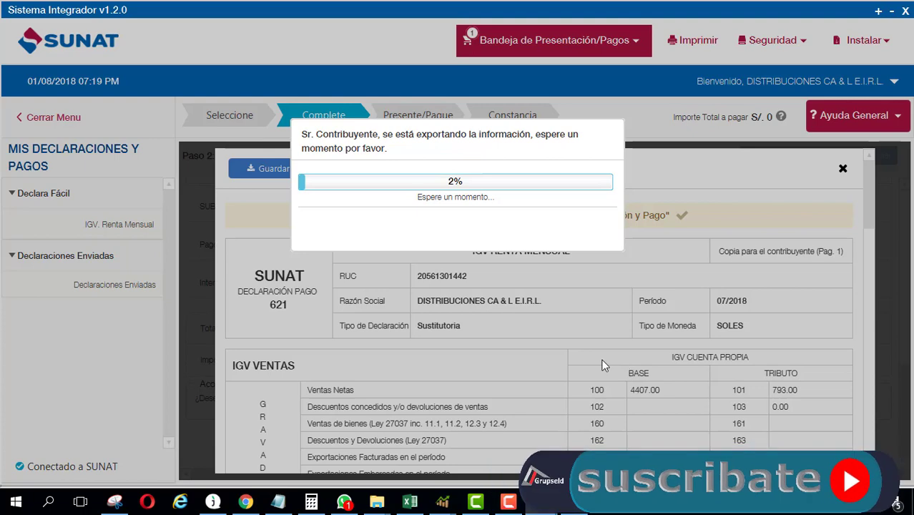
left_click(550, 279)
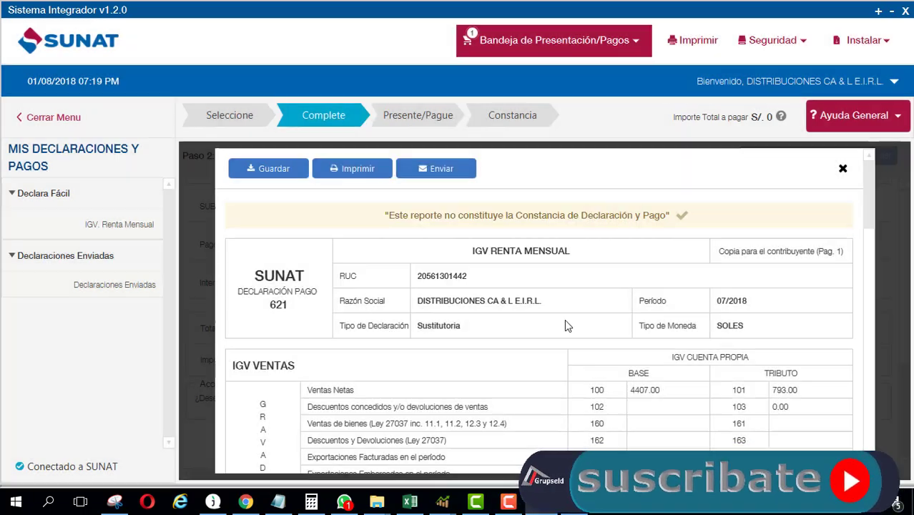
Step: Recheck the preliminary report through the RENTA section, and present the IGV Renta Mensual form from the tray, accepting the zero payment amount
scroll(605, 351, "down", 2)
scroll(693, 354, "down", 5)
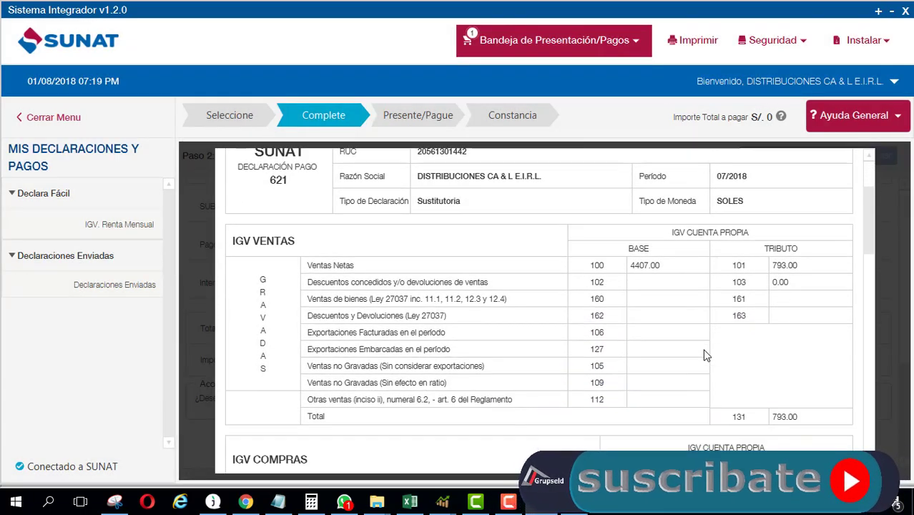
scroll(716, 354, "down", 4)
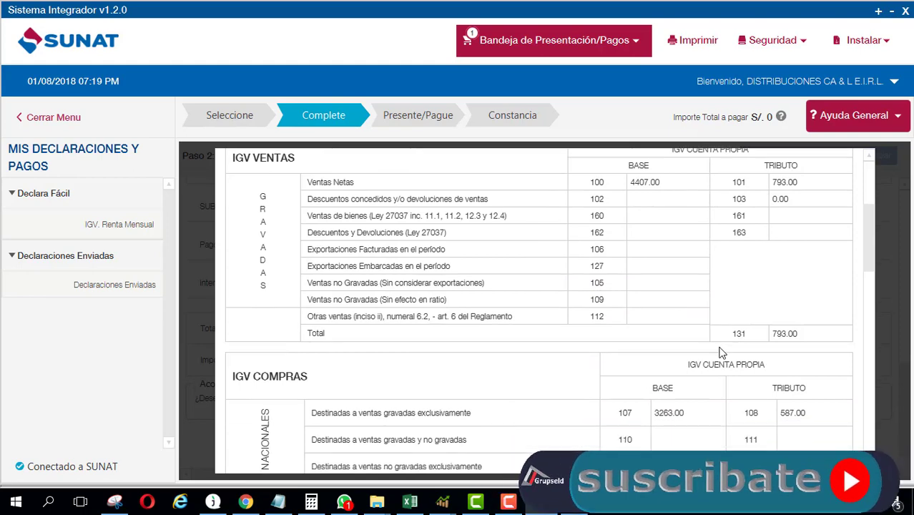
scroll(719, 360, "down", 10)
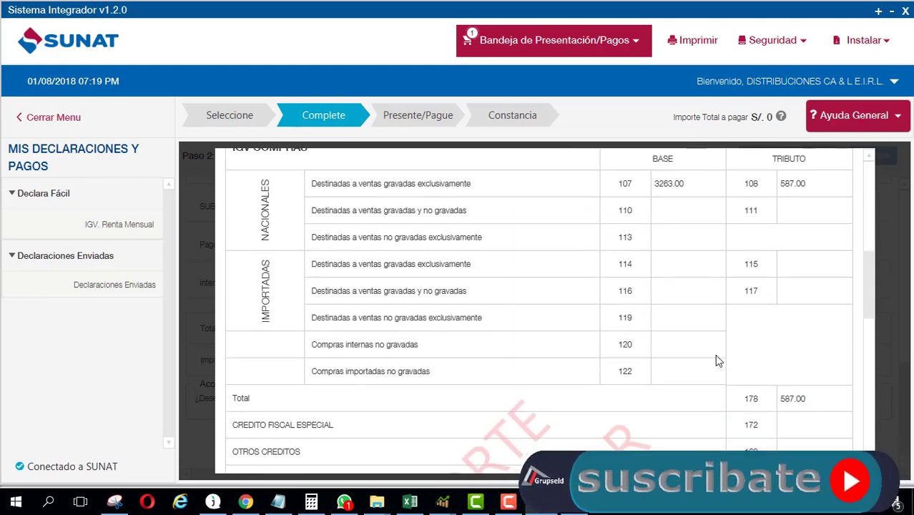
scroll(717, 360, "down", 2)
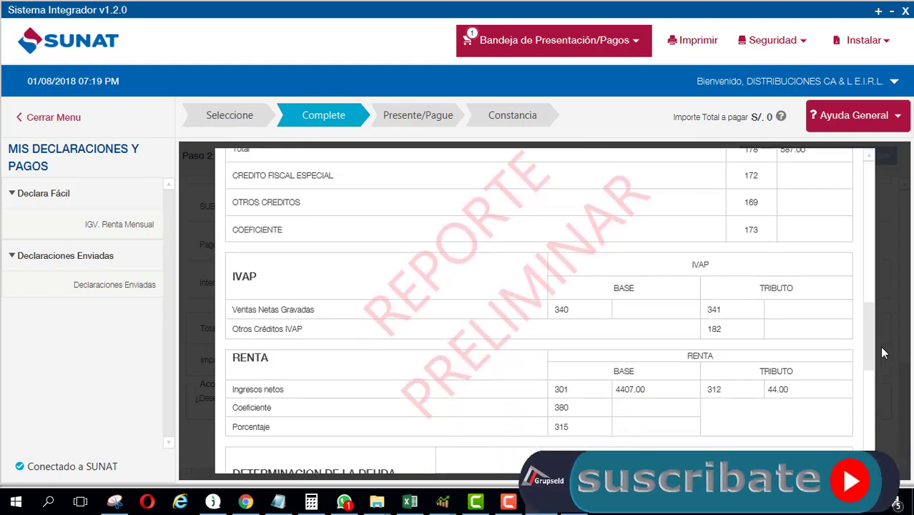
left_click_drag(869, 336, 875, 170)
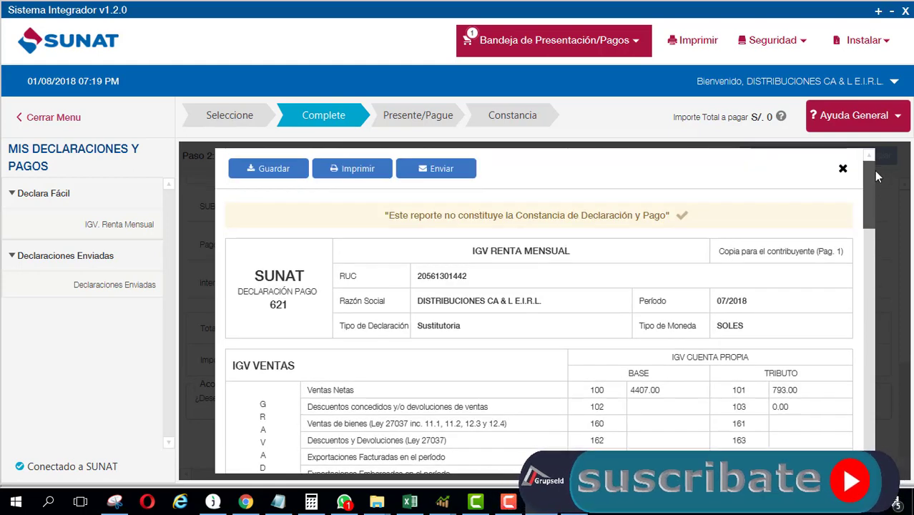
left_click(649, 47)
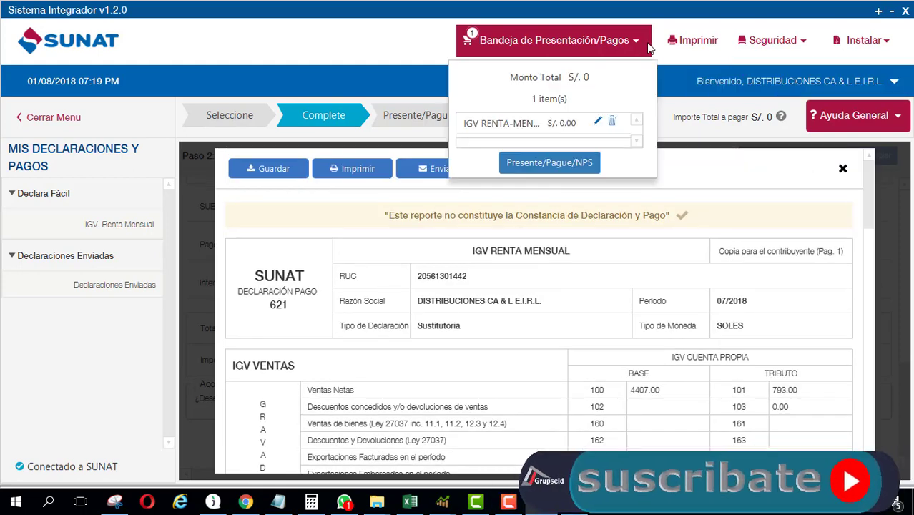
left_click(573, 162)
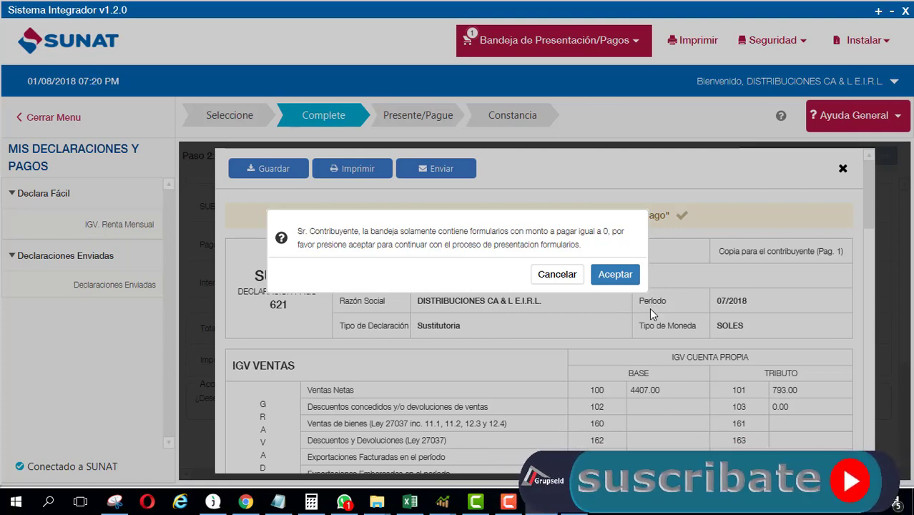
left_click(626, 283)
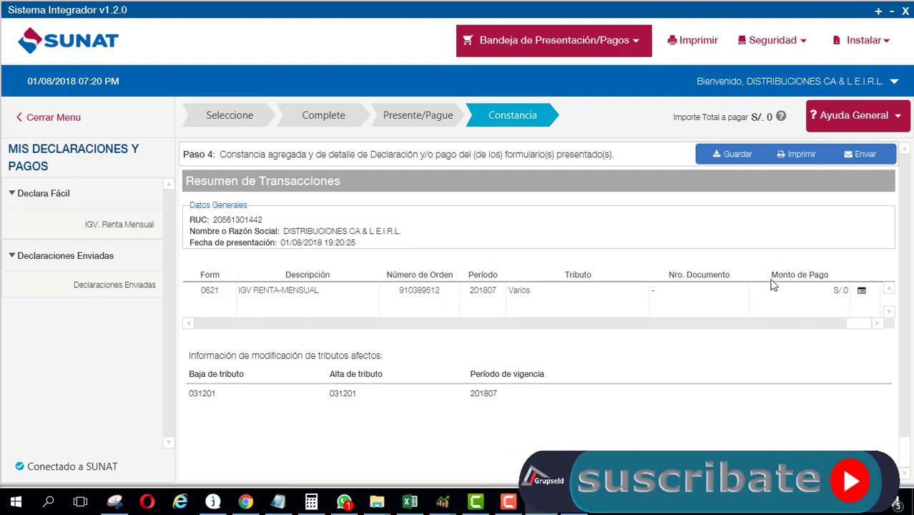
Step: Open the constancia of form 0621 from the transaction summary and export it to Escritorio as a PDF named cosntancia pdt 621 julio
scroll(786, 317, "down", 2)
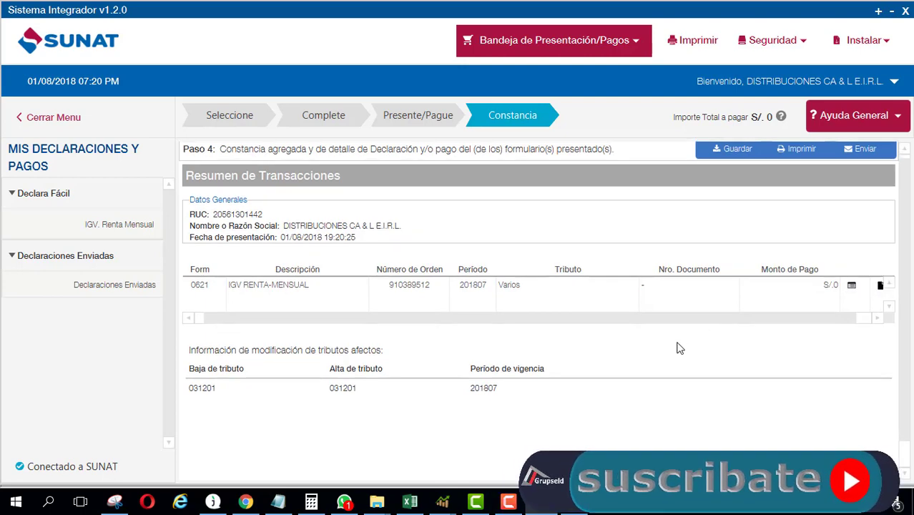
scroll(597, 381, "up", 2)
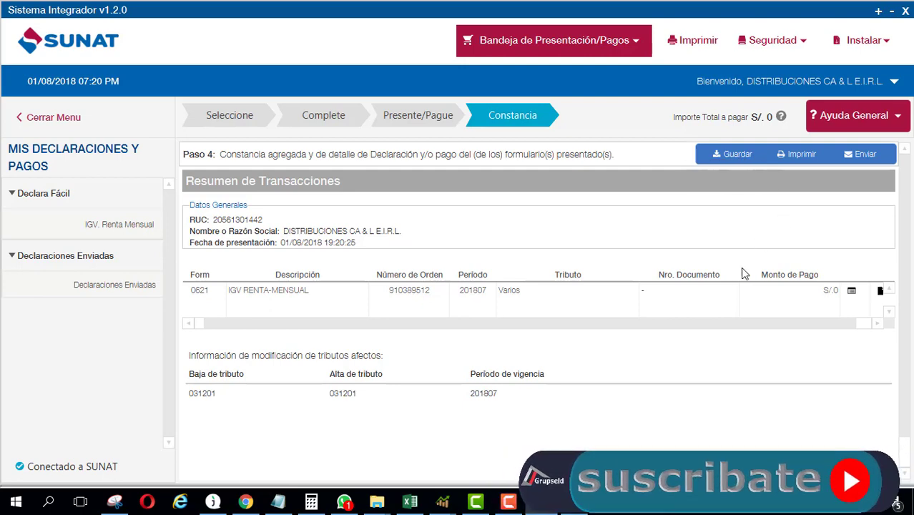
scroll(745, 279, "down", 3)
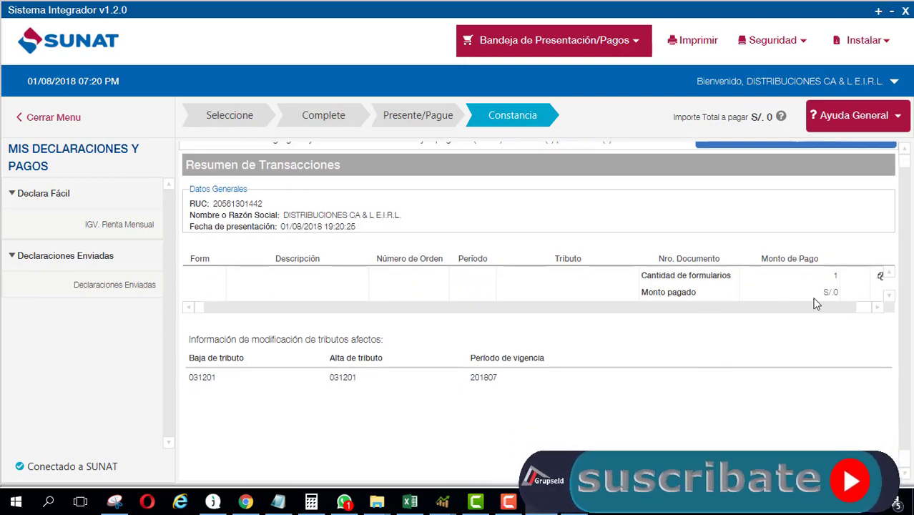
left_click(877, 307)
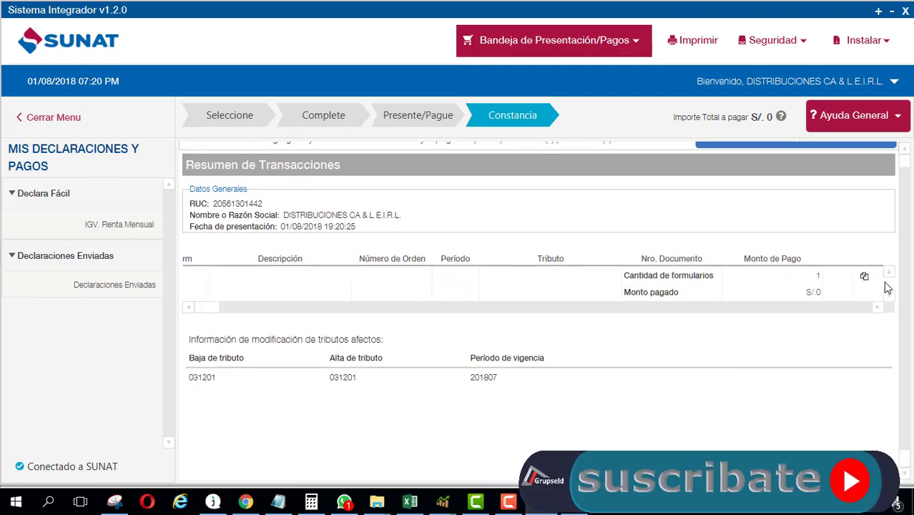
scroll(887, 286, "up", 2)
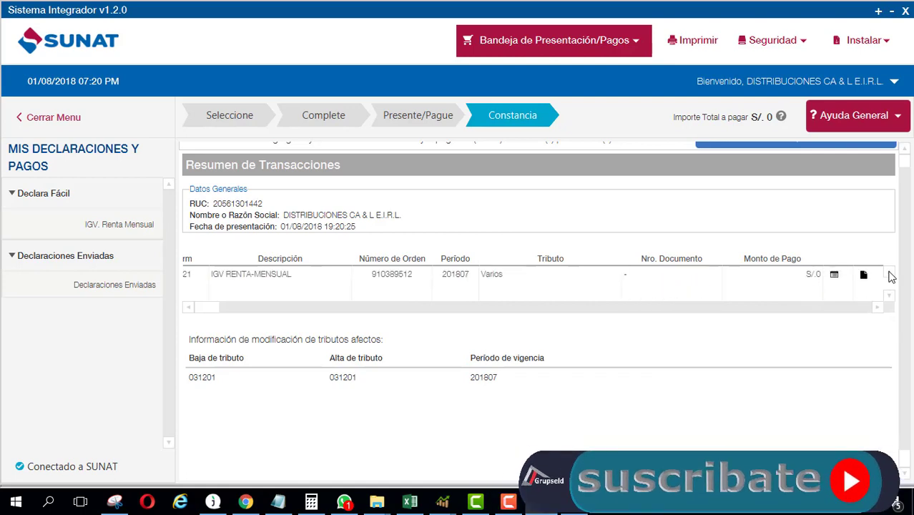
left_click(865, 276)
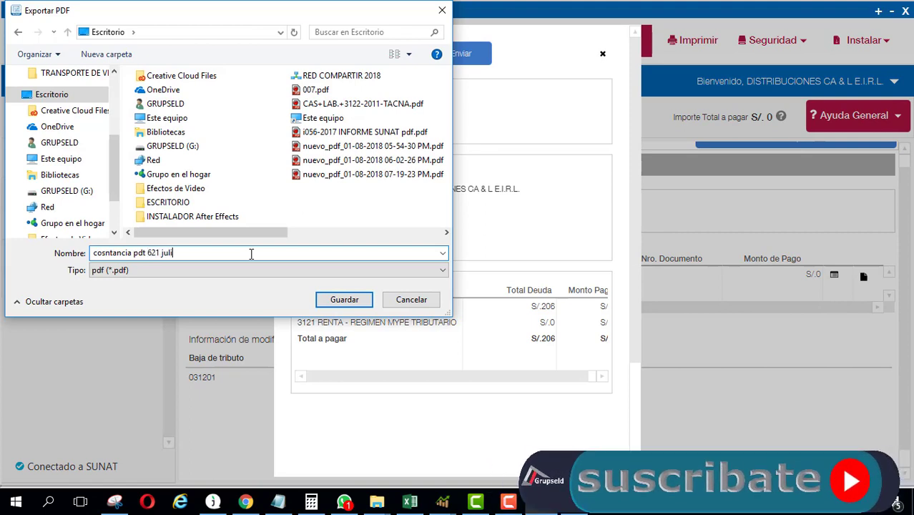
left_click(344, 299)
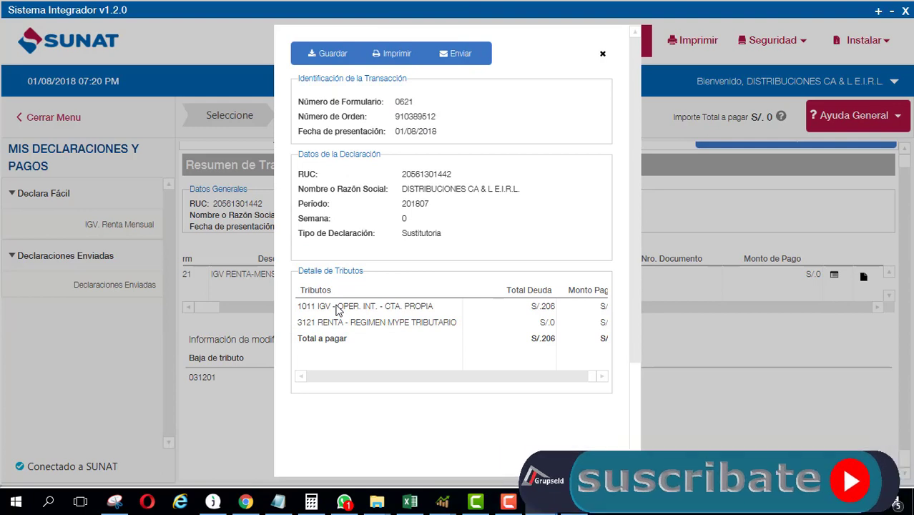
left_click(479, 54)
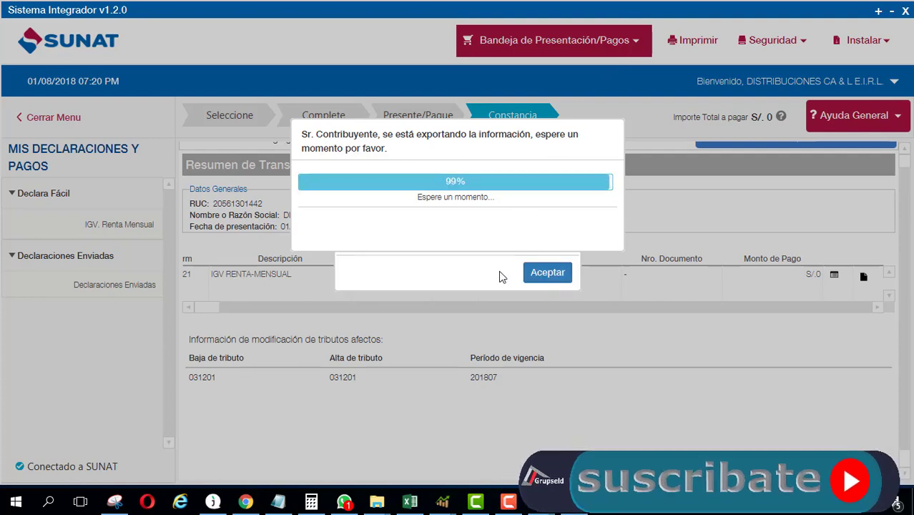
left_click(548, 273)
Step: Minimize Sistema Integrador and open cosntancia pdt 621 julio.pdf from the desktop
key("super")
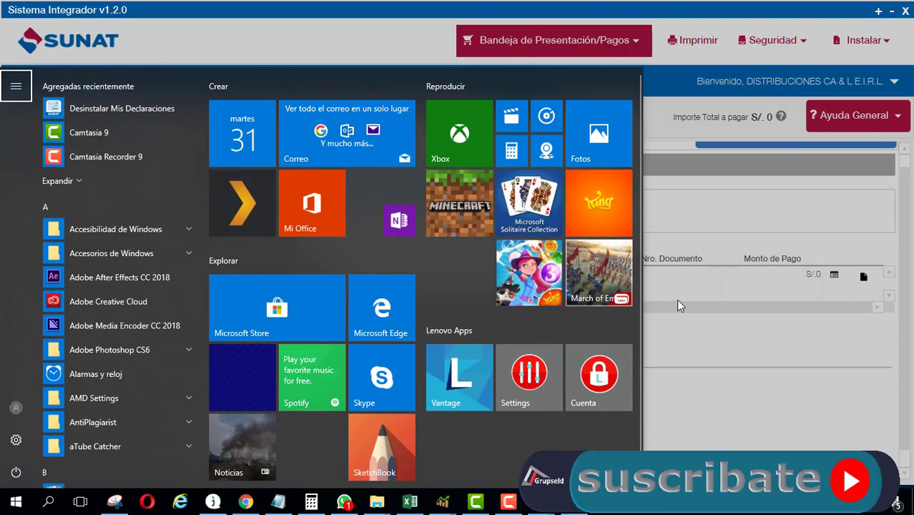
left_click(669, 272)
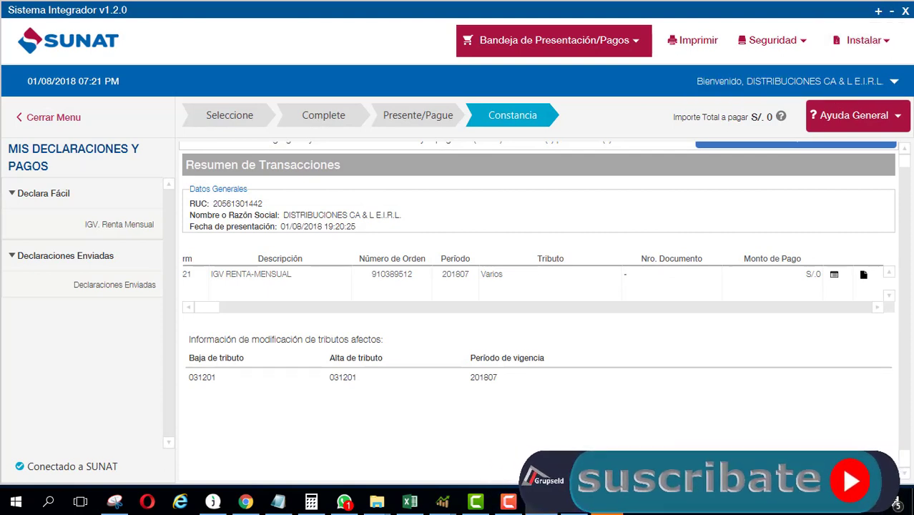
mouse_move(542, 501)
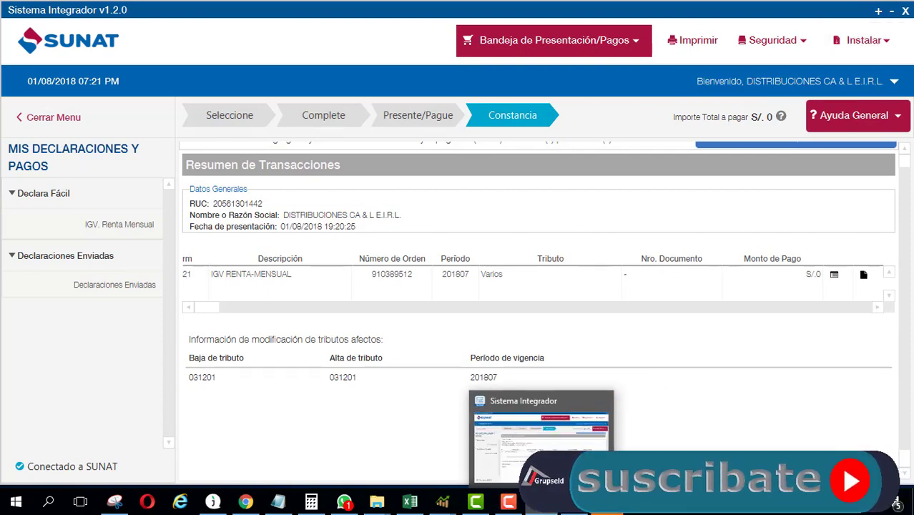
left_click(893, 12)
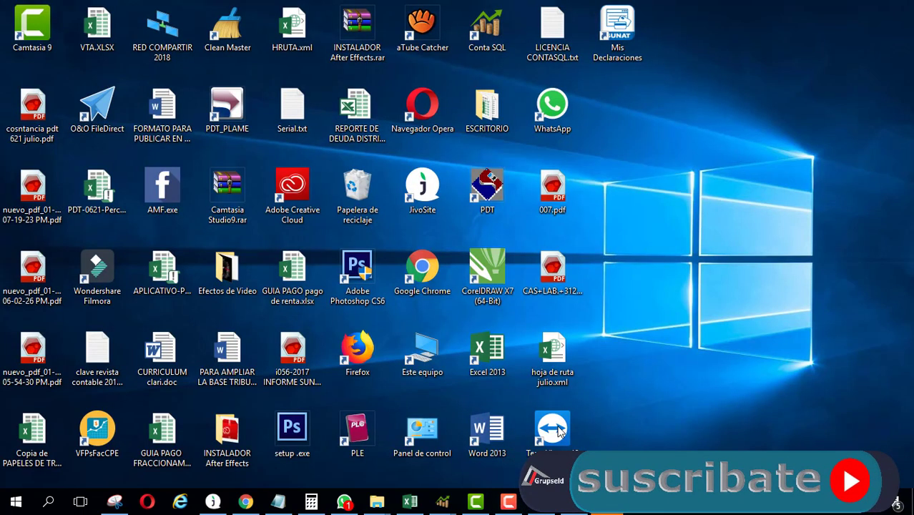
double_click(32, 113)
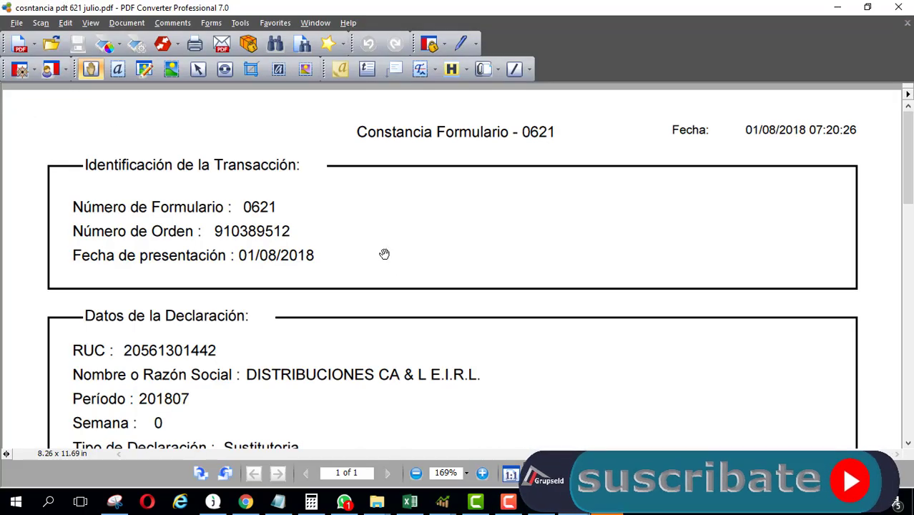
Step: Examine the constancia's declaration data, tax detail and outstanding debt table, and return to Sistema Integrador
scroll(405, 344, "down", 1)
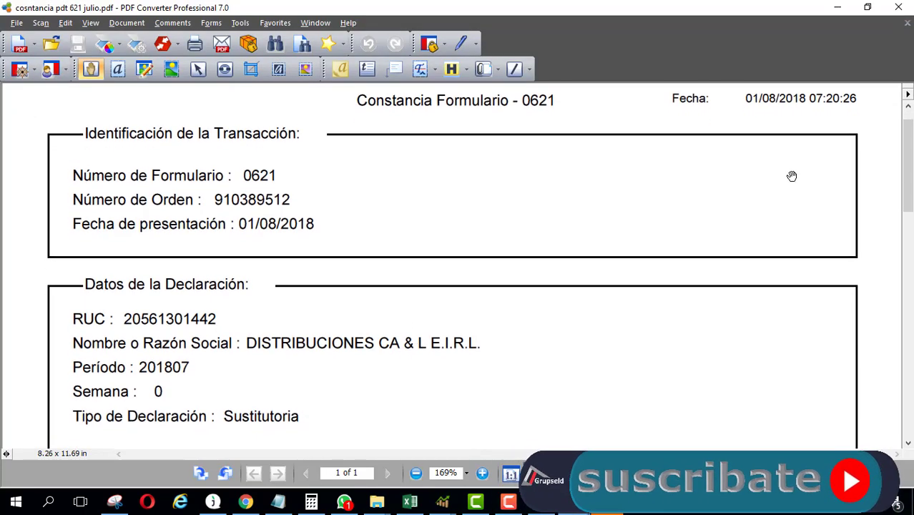
scroll(568, 247, "down", 5)
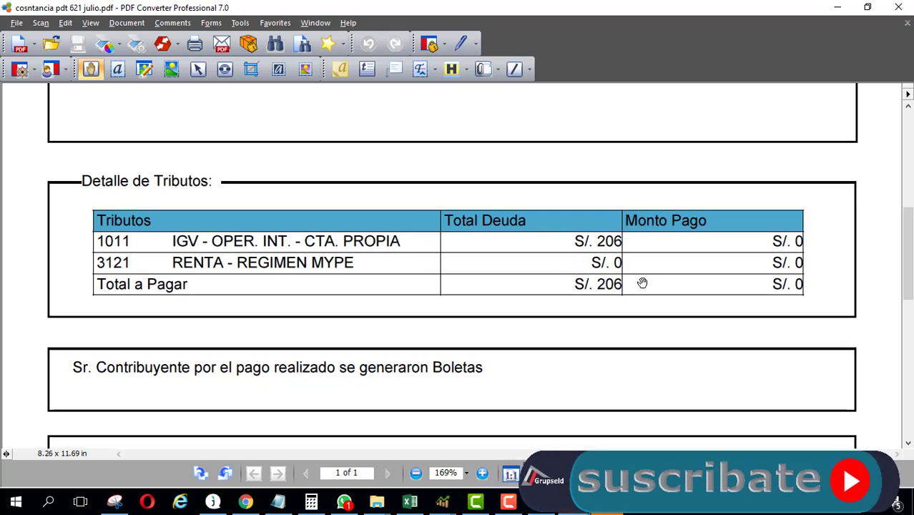
left_click_drag(736, 266, 751, 292)
scroll(723, 314, "down", 3)
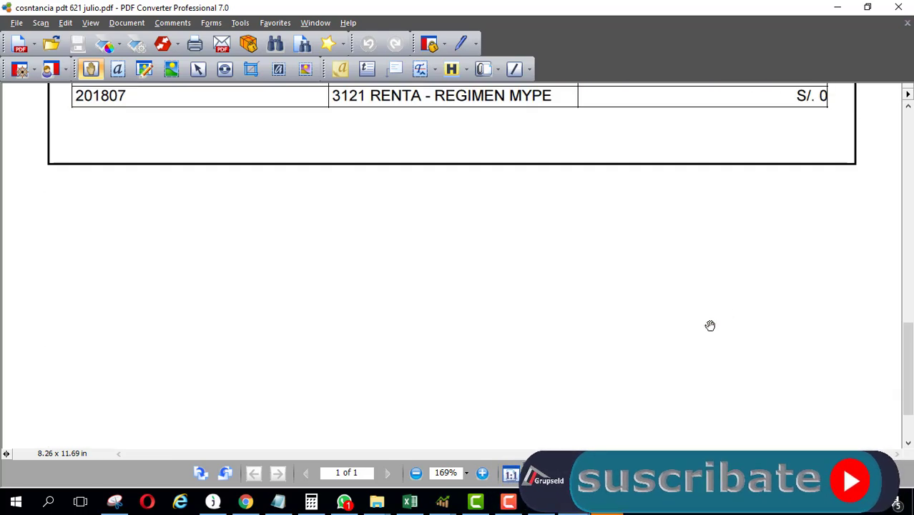
scroll(715, 323, "up", 1)
scroll(519, 313, "down", 3)
scroll(522, 343, "up", 3)
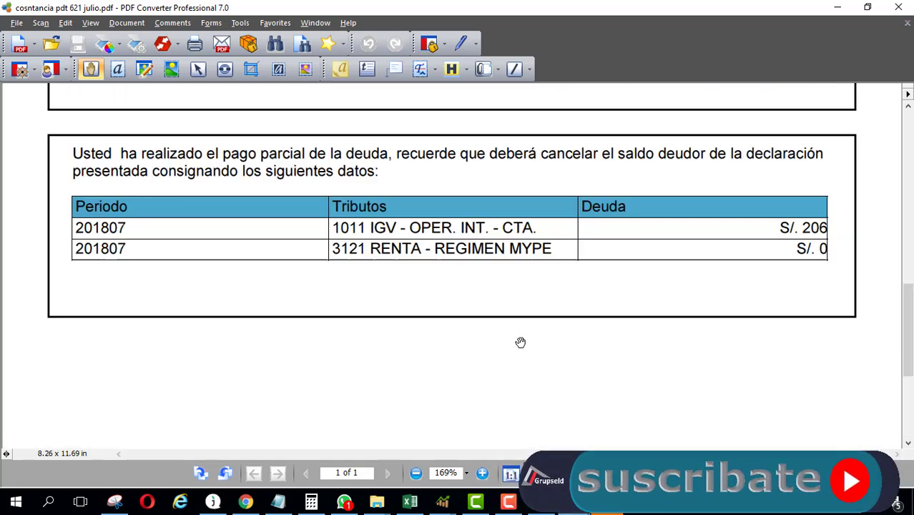
scroll(522, 345, "down", 3)
scroll(522, 345, "up", 10)
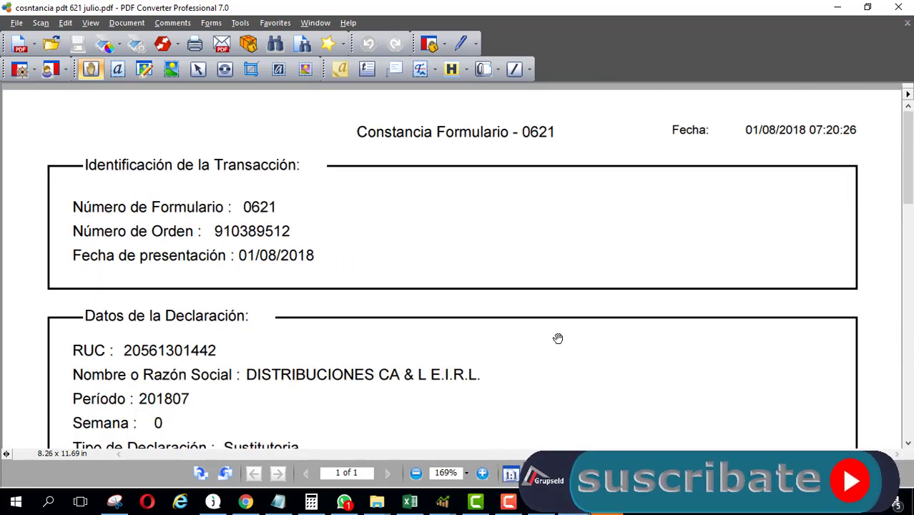
left_click(837, 7)
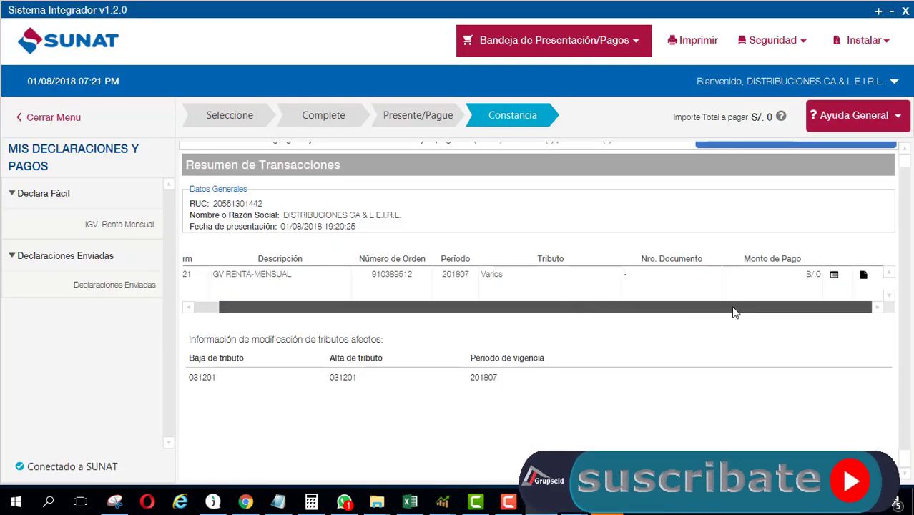
Step: Open the detail of form 0621 from the transaction summary, examine its IGV sales, purchases, RENTA and debt determination sections, and close it
scroll(731, 289, "up", 1)
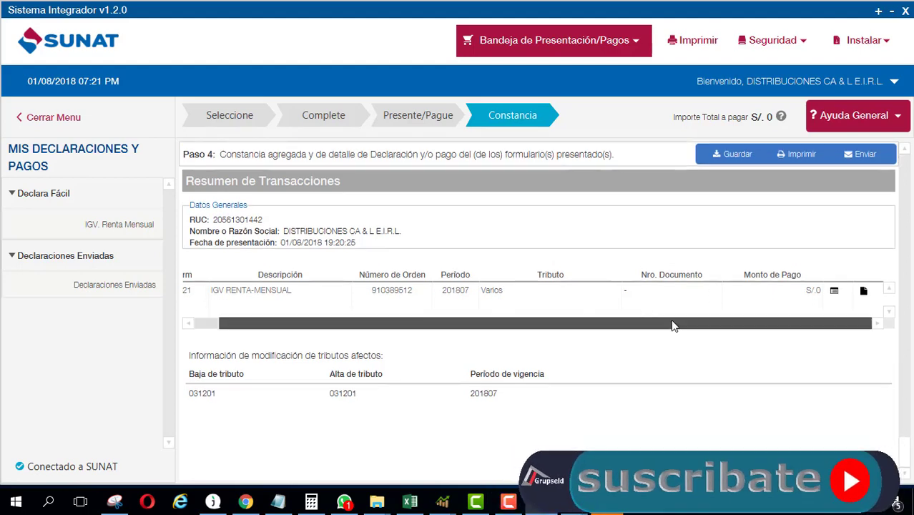
scroll(476, 368, "down", 1)
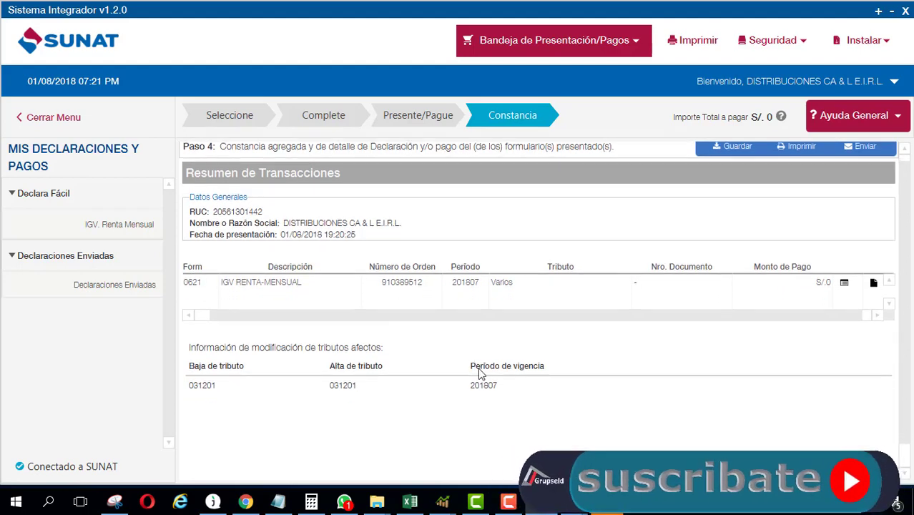
scroll(679, 320, "up", 1)
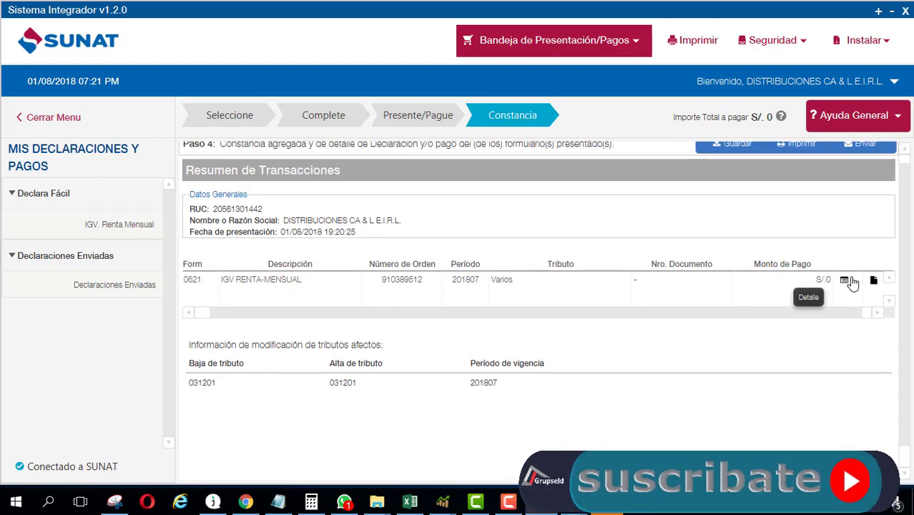
left_click(845, 281)
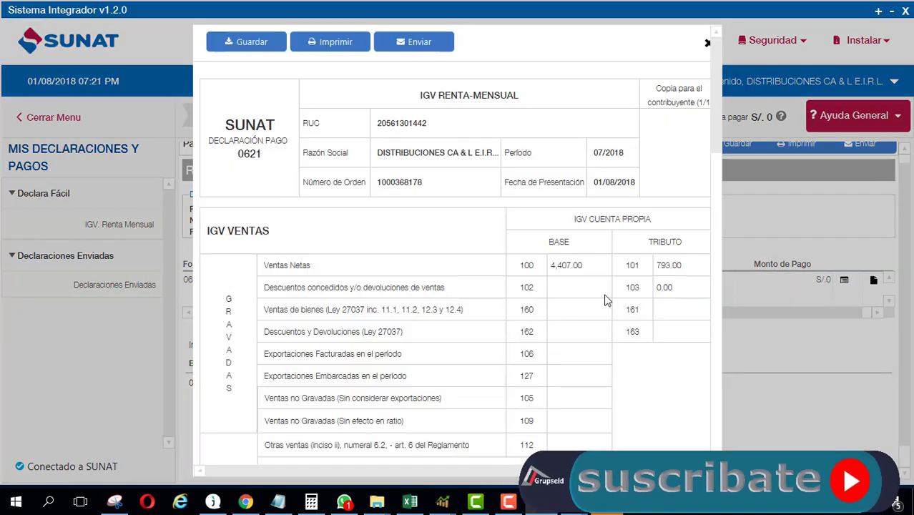
scroll(504, 322, "down", 8)
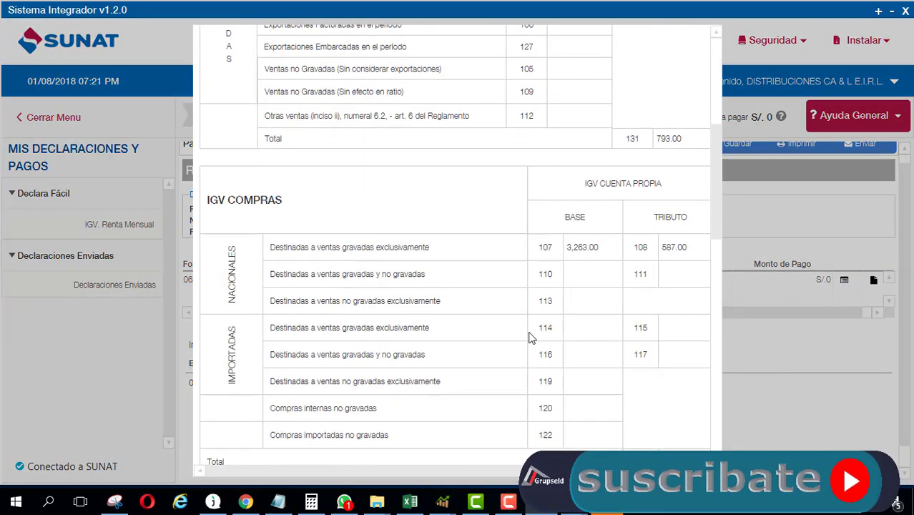
scroll(530, 336, "down", 13)
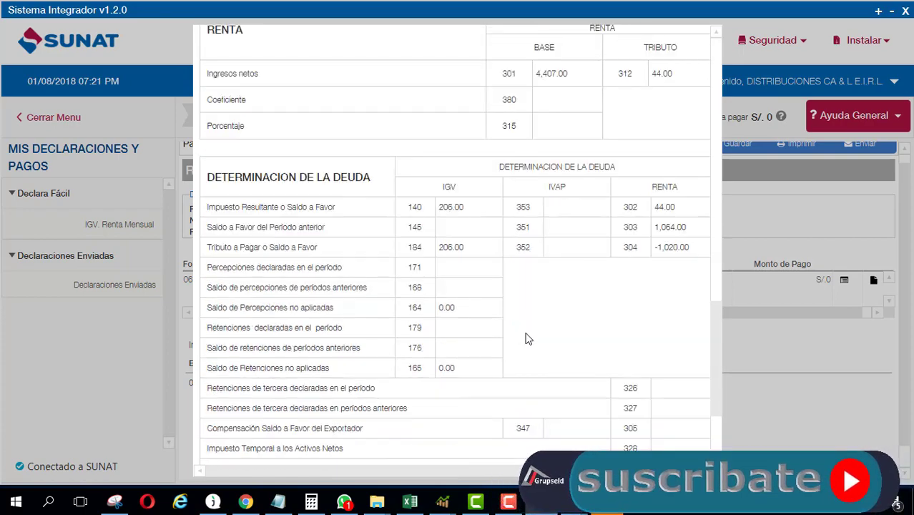
scroll(603, 341, "up", 12)
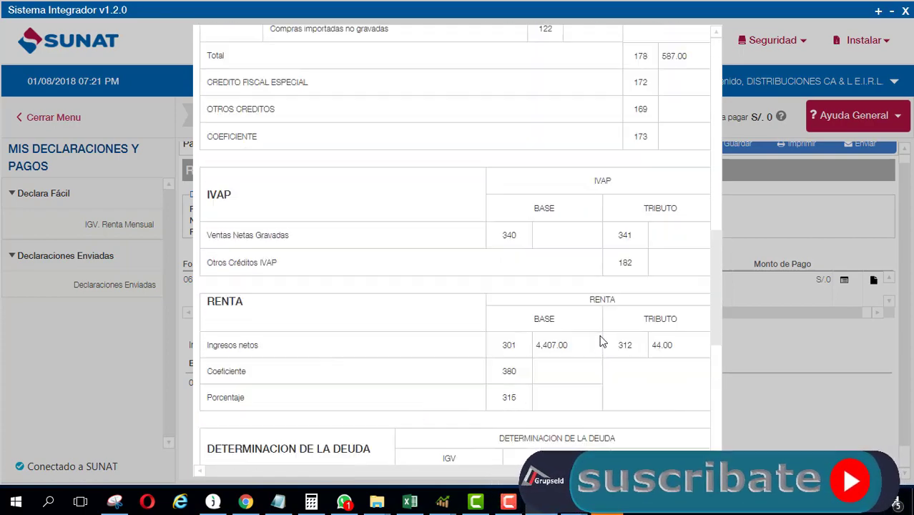
scroll(599, 342, "up", 5)
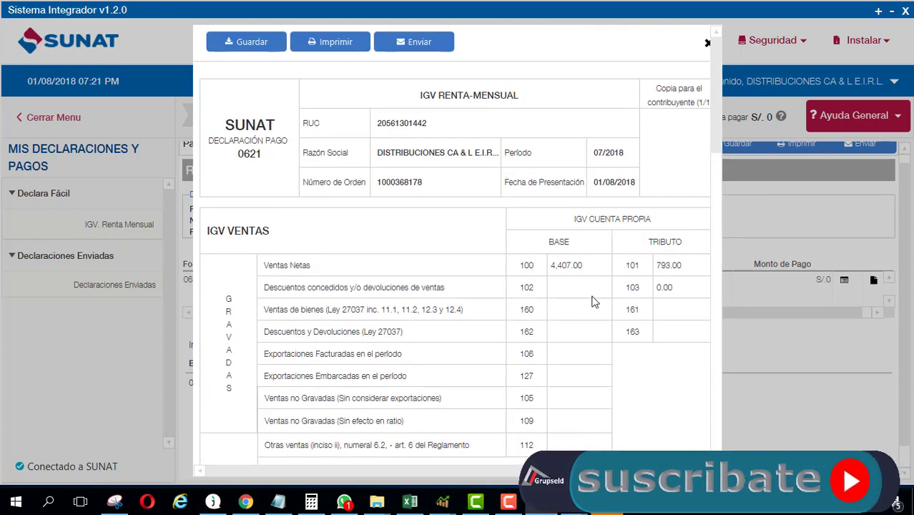
left_click(708, 45)
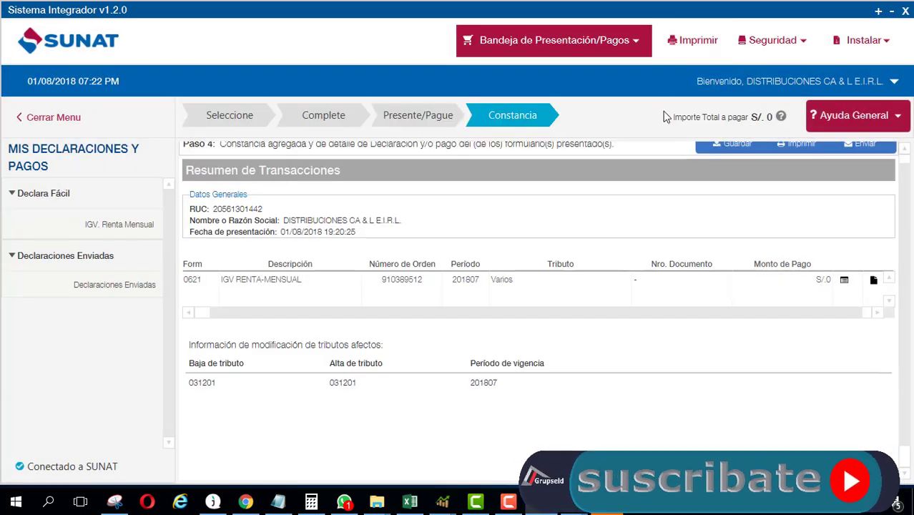
Step: Open the list of generated and submitted declarations
left_click(116, 286)
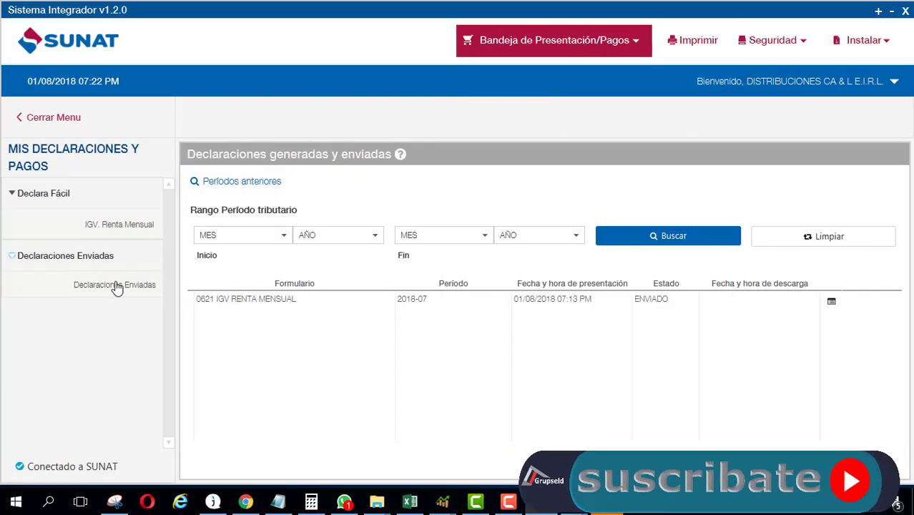